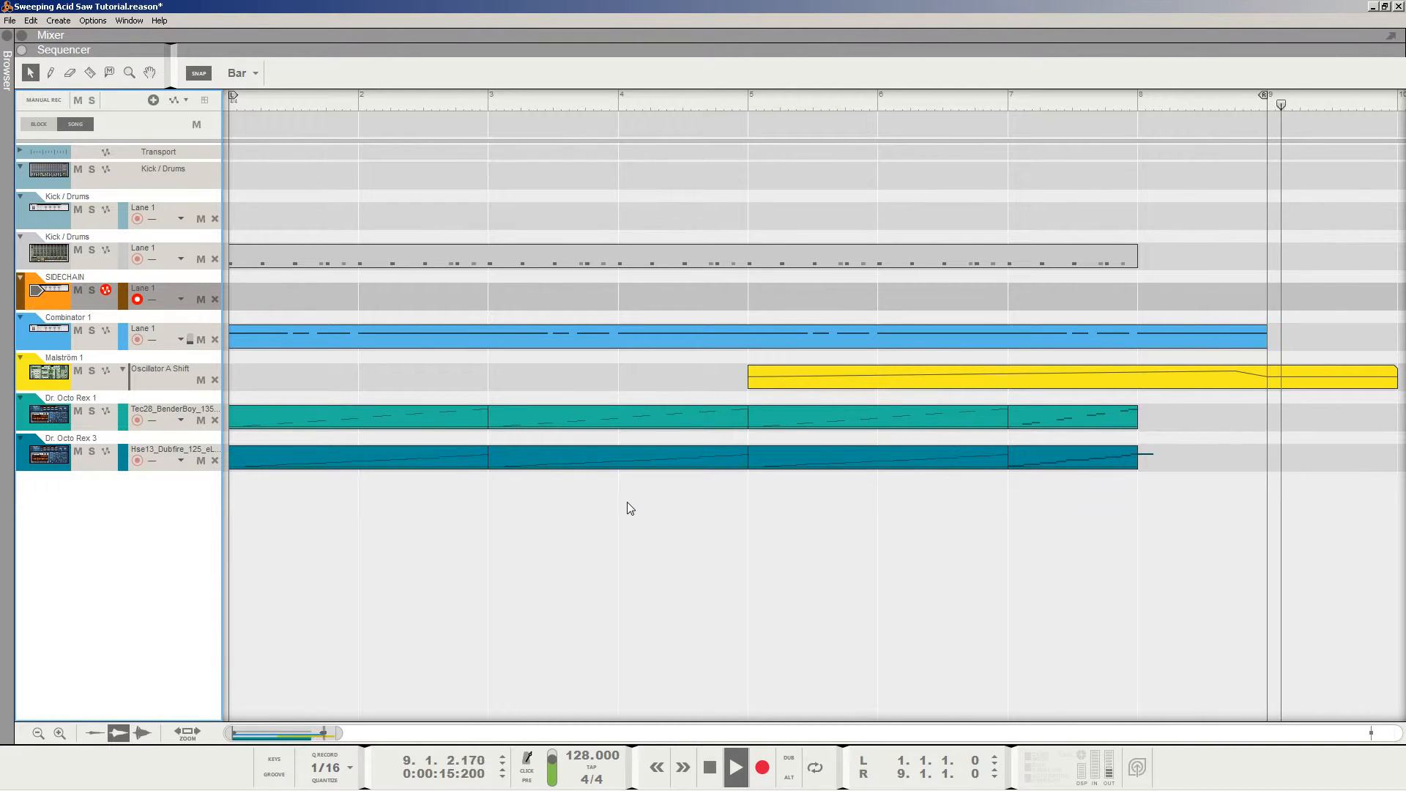
# Stop the song's playback and switch to the Document 2 sequencer window.
pyautogui.press('space')
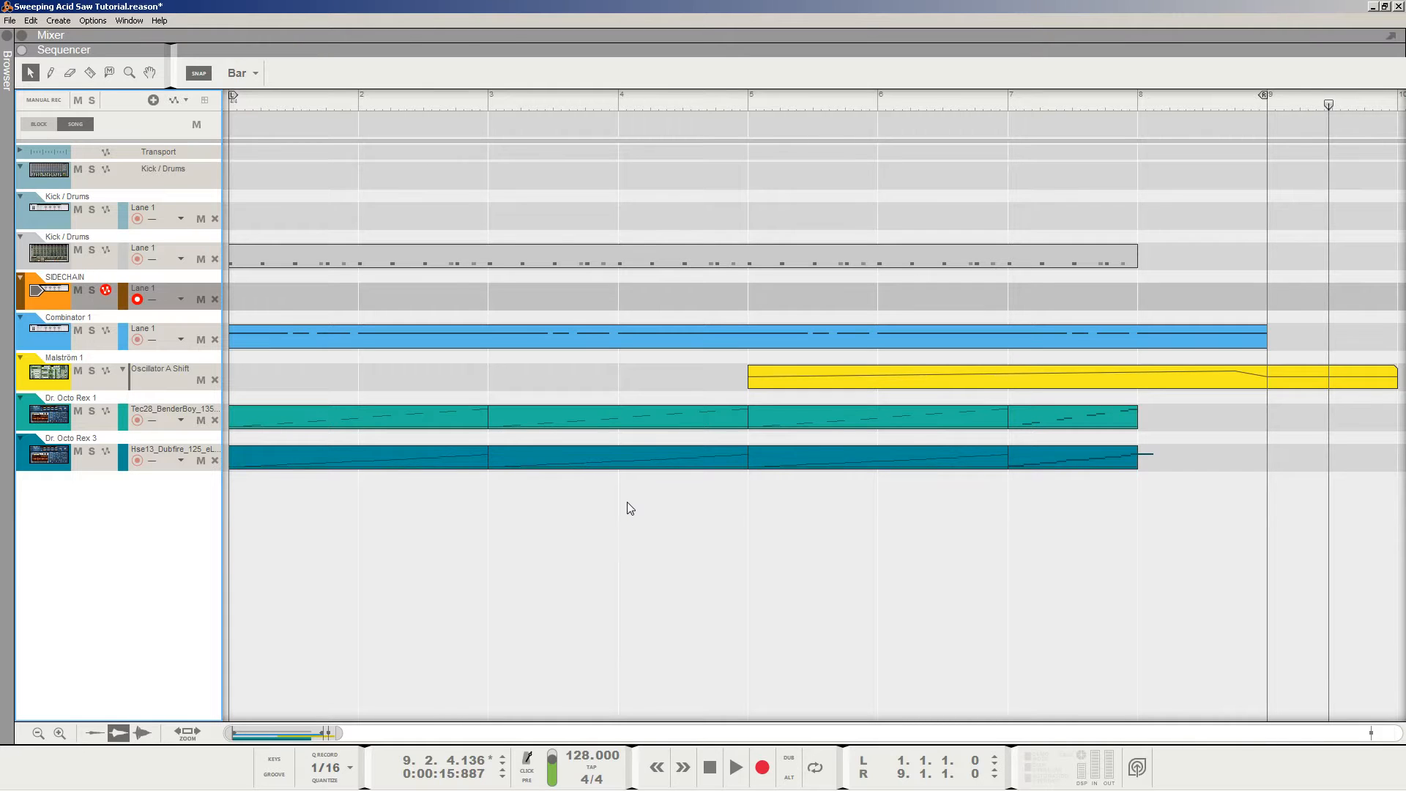
pyautogui.click(132, 778)
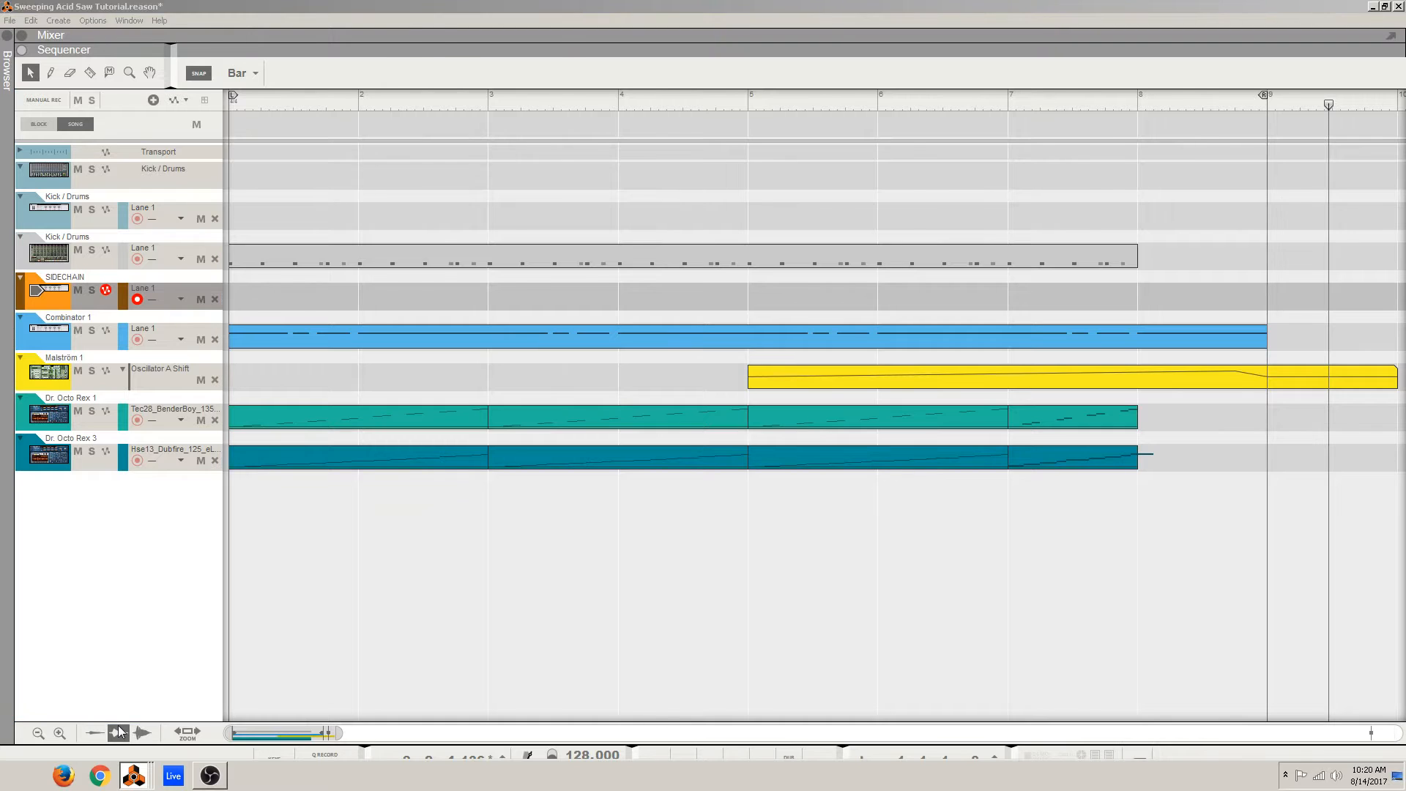
pyautogui.click(120, 729)
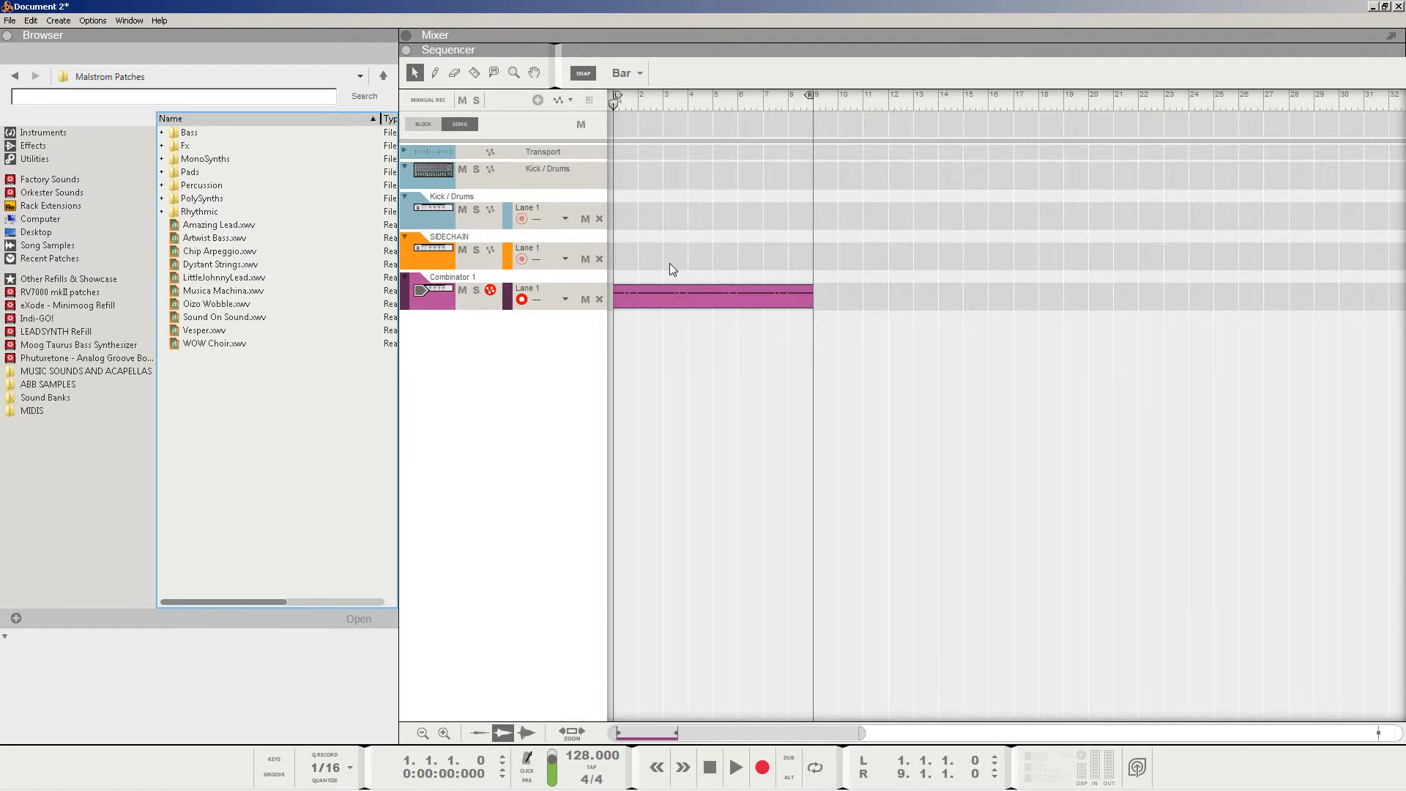
# Open the note clip on the Combinator 1 track, examine its note pattern, and return to the arrangement.
pyautogui.doubleClick(665, 302)
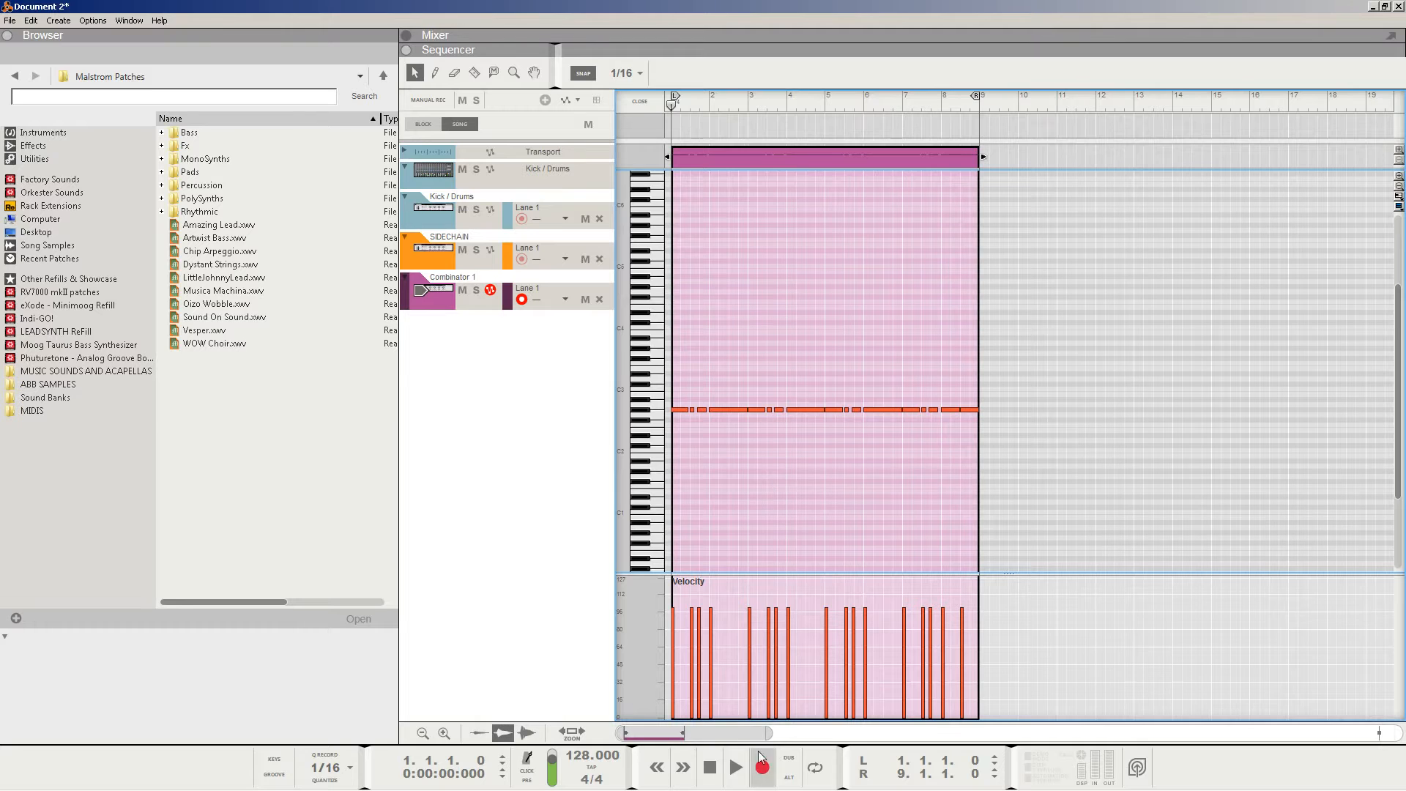
pyautogui.moveTo(770, 732); pyautogui.dragTo(729, 731)
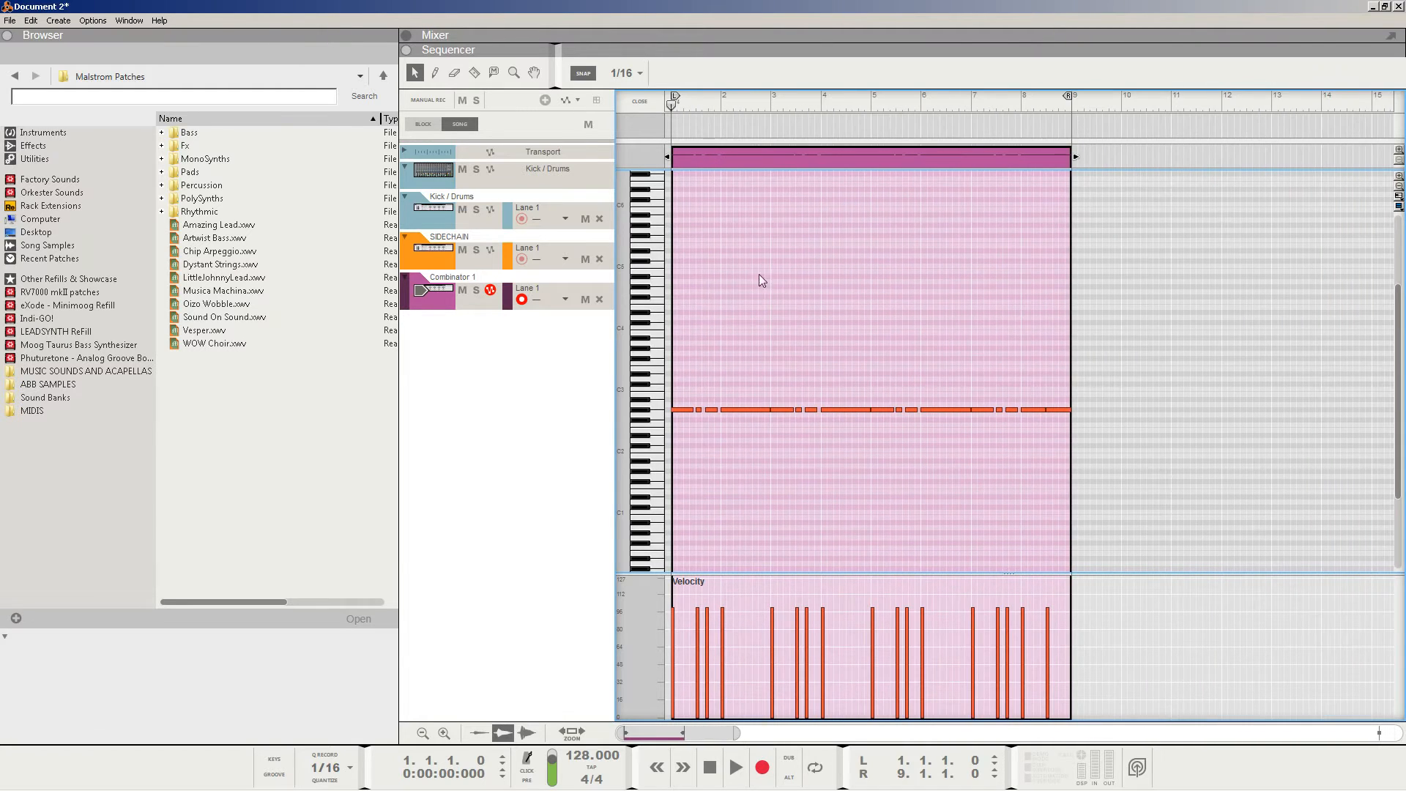
pyautogui.hotkey('ctrl', 'e')
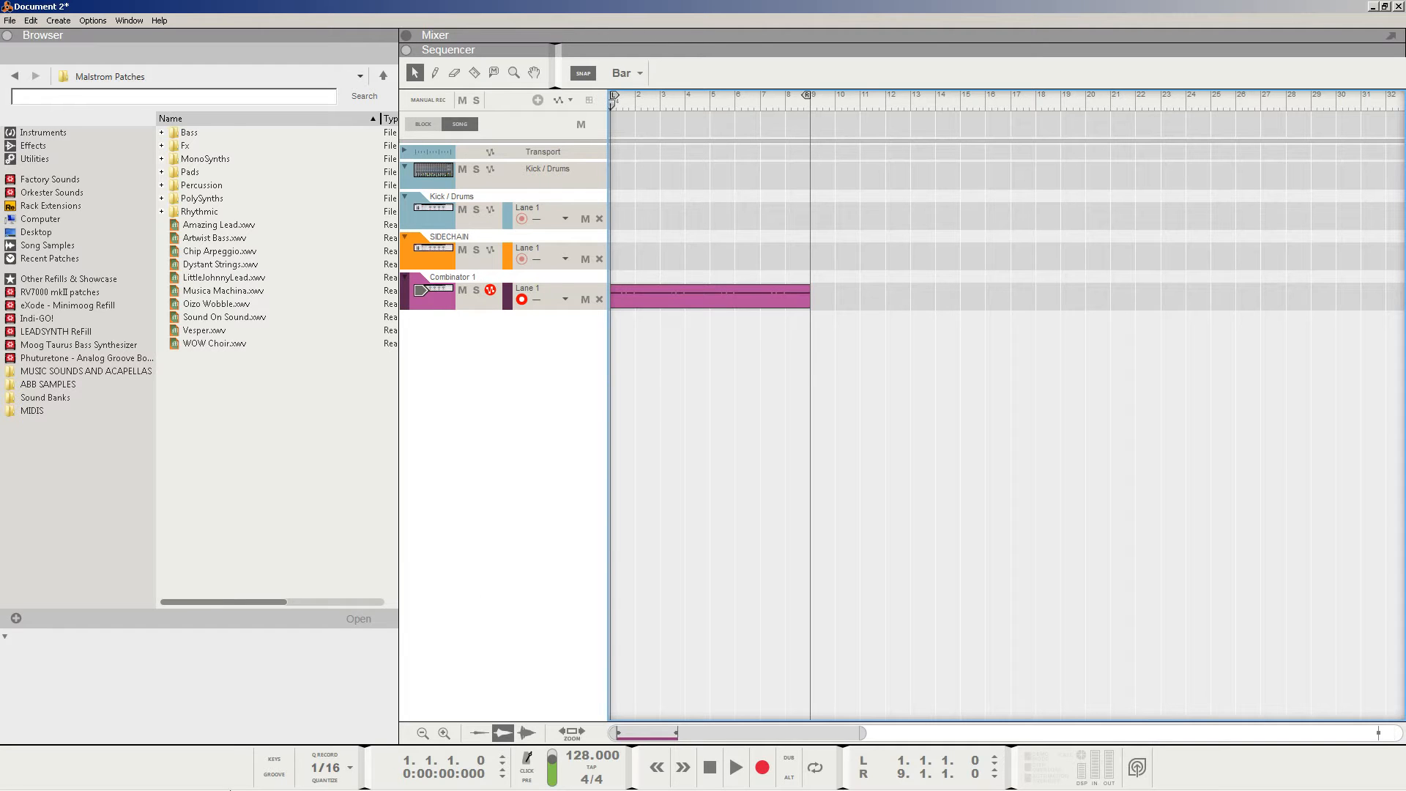
# Switch to the Document 2 rack and add a Malström Graintable Synthesizer inside Combinator 1.
pyautogui.moveTo(230, 790)
pyautogui.click(135, 778)
pyautogui.click(131, 750)
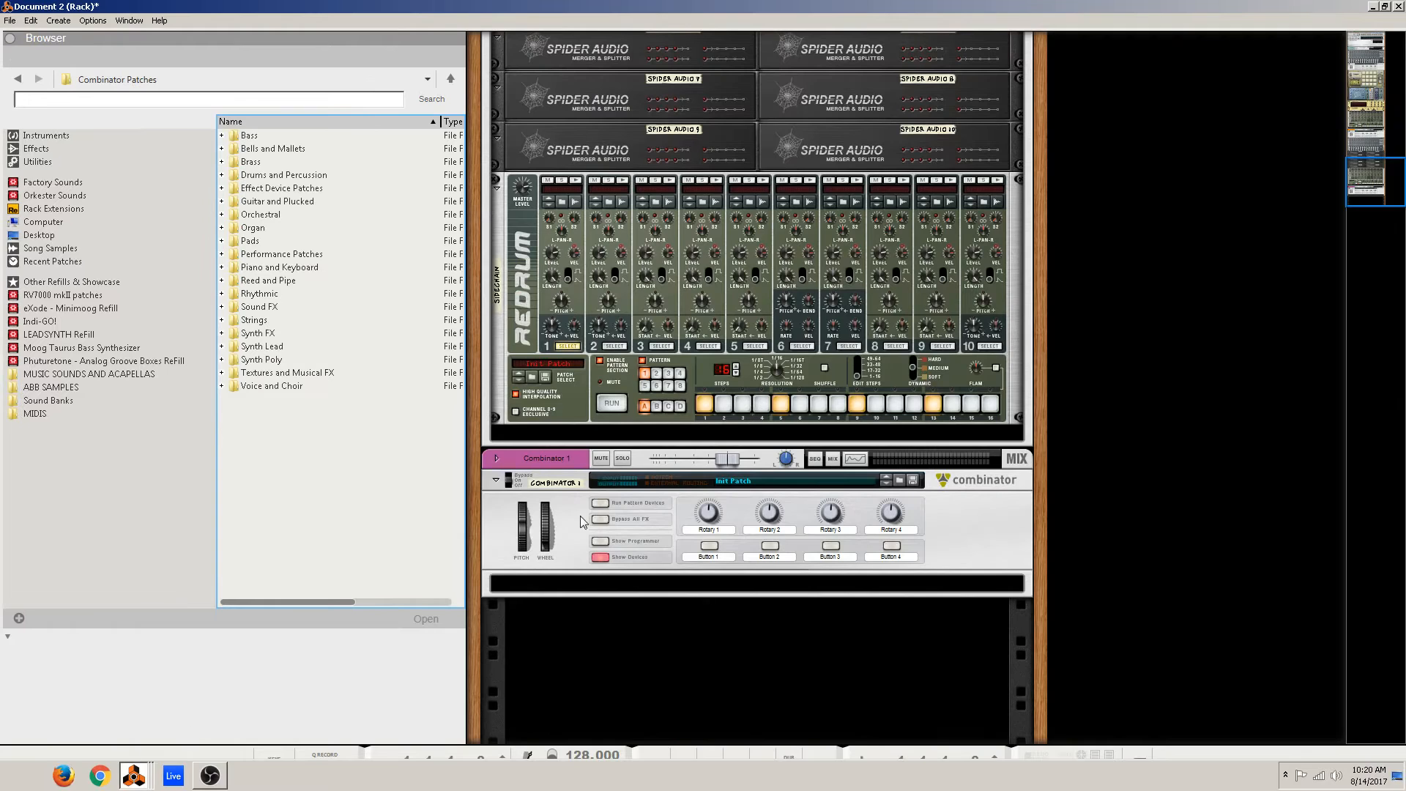
pyautogui.click(621, 659)
pyautogui.rightClick(580, 631)
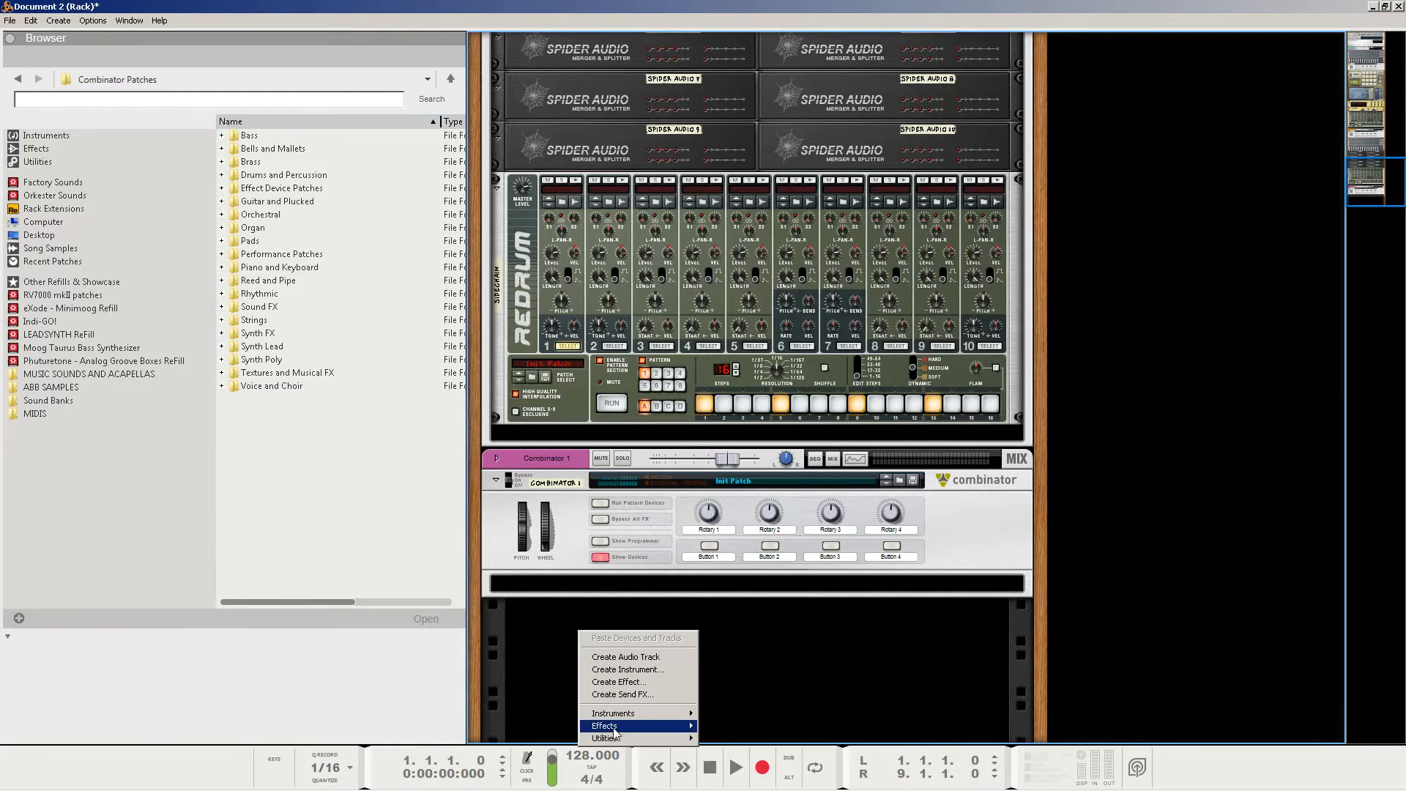
pyautogui.click(631, 571)
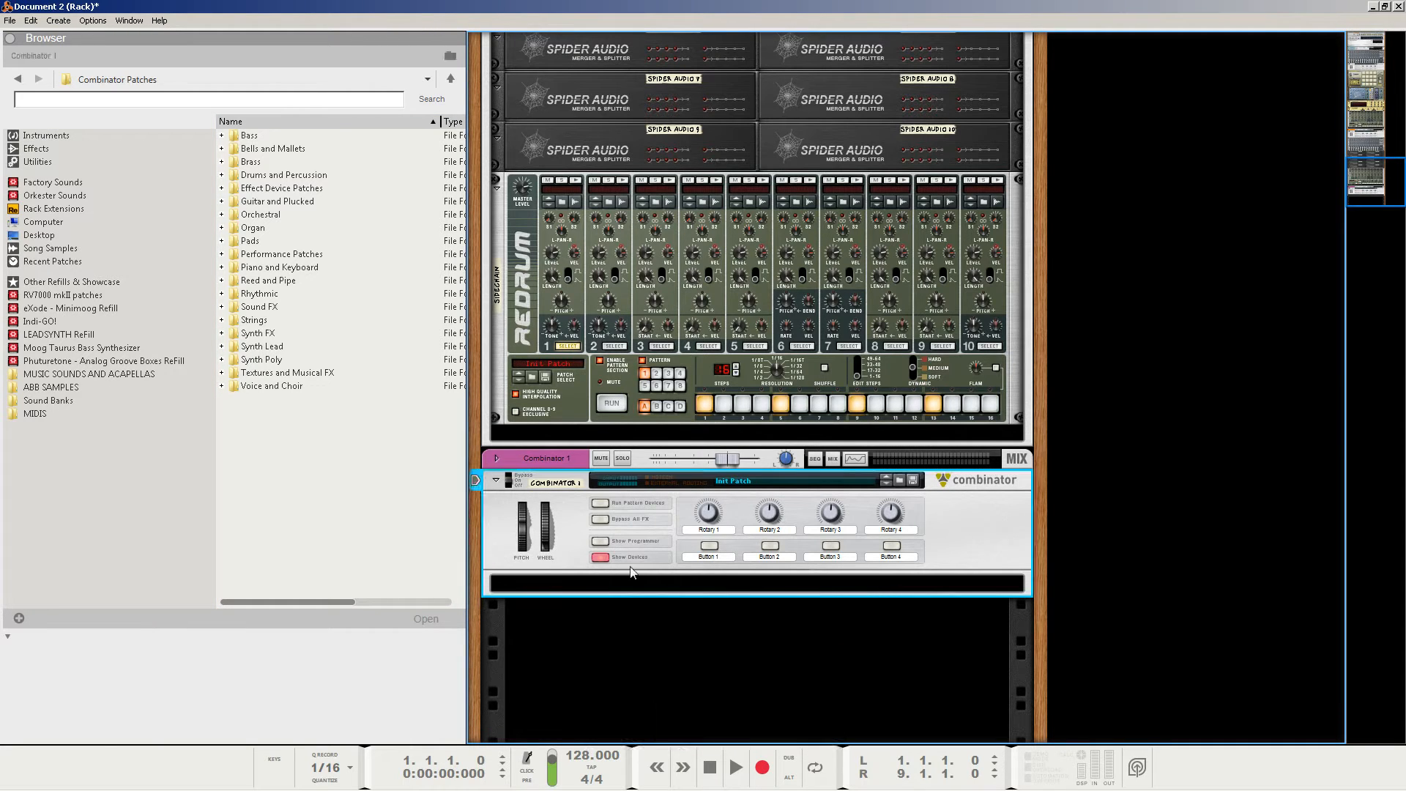
pyautogui.click(665, 585)
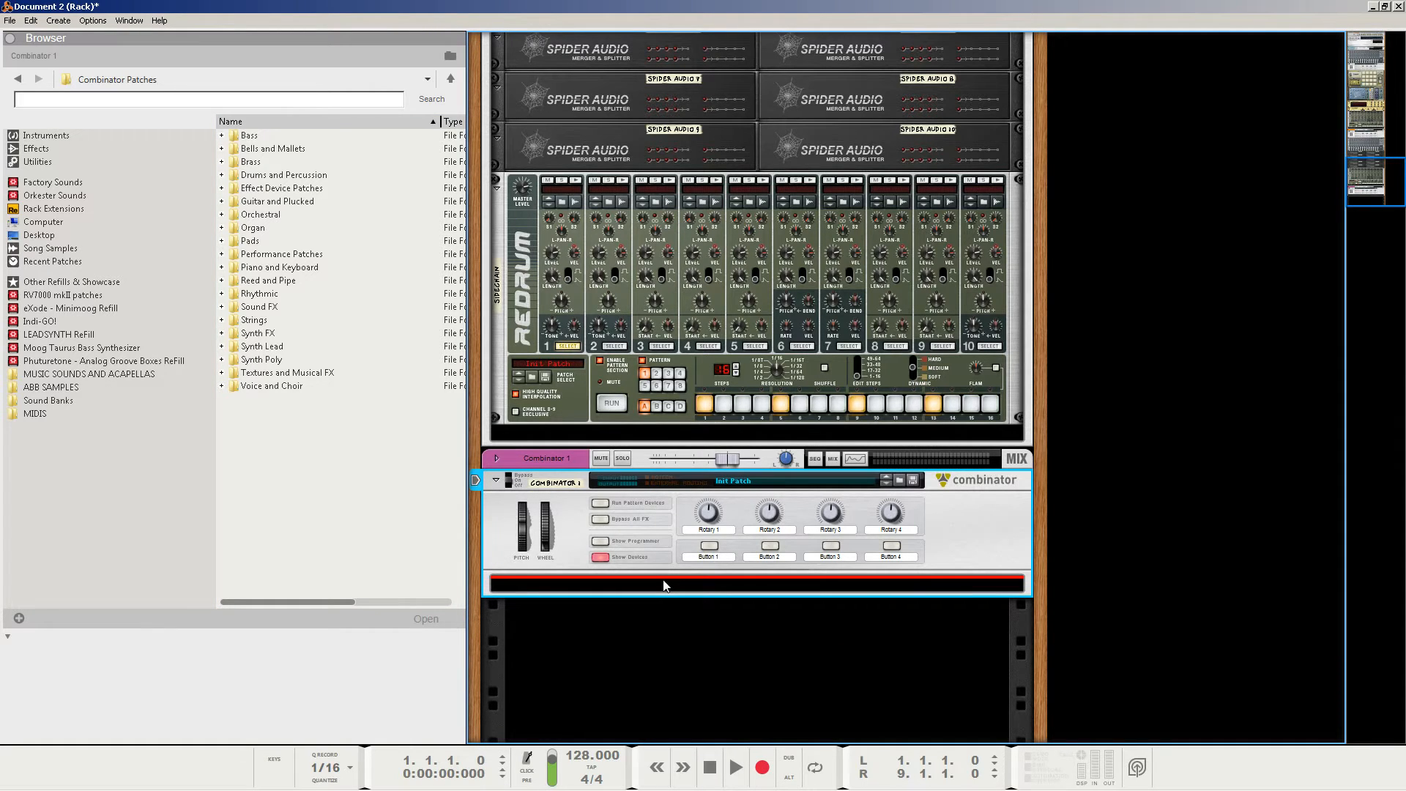
pyautogui.rightClick(658, 583)
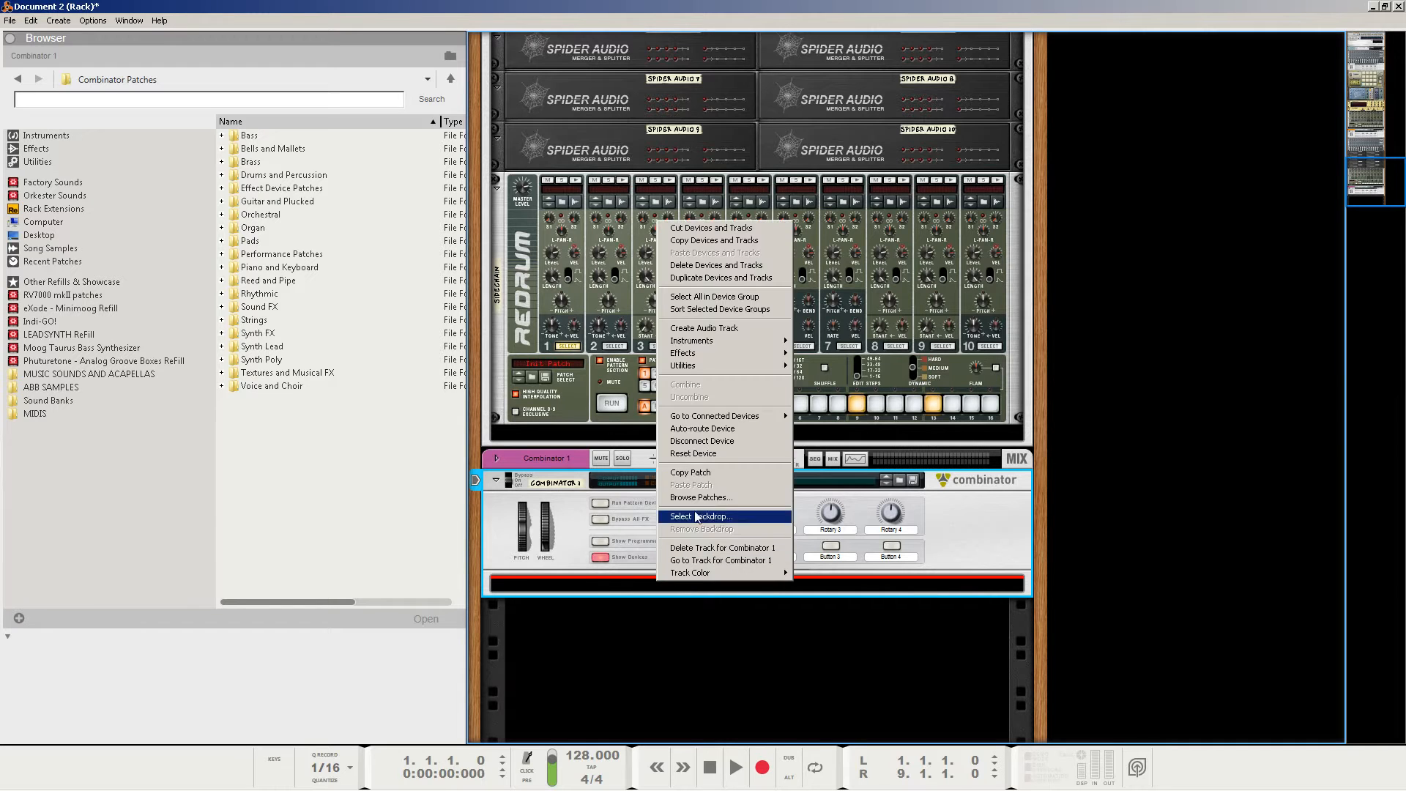
pyautogui.moveTo(706, 352)
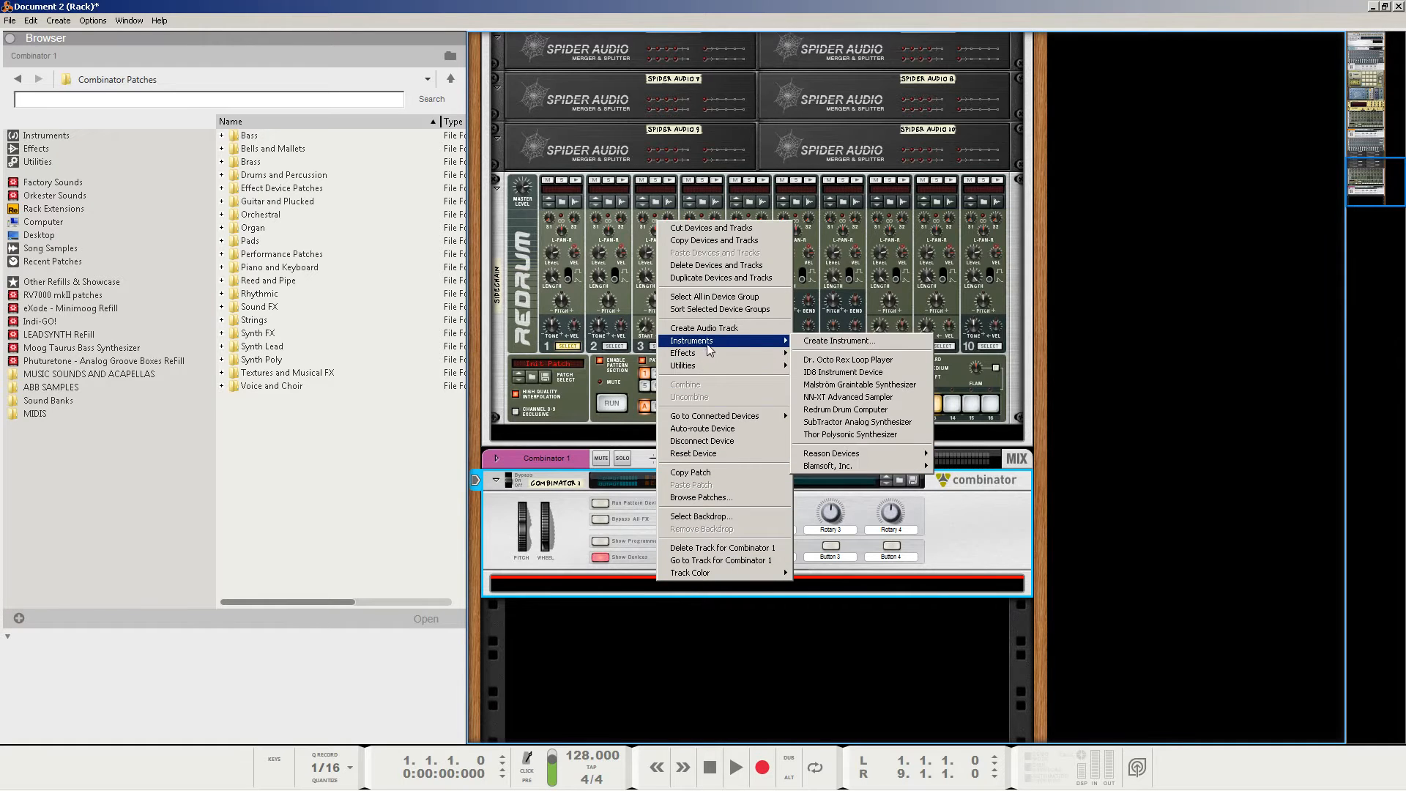
pyautogui.click(828, 388)
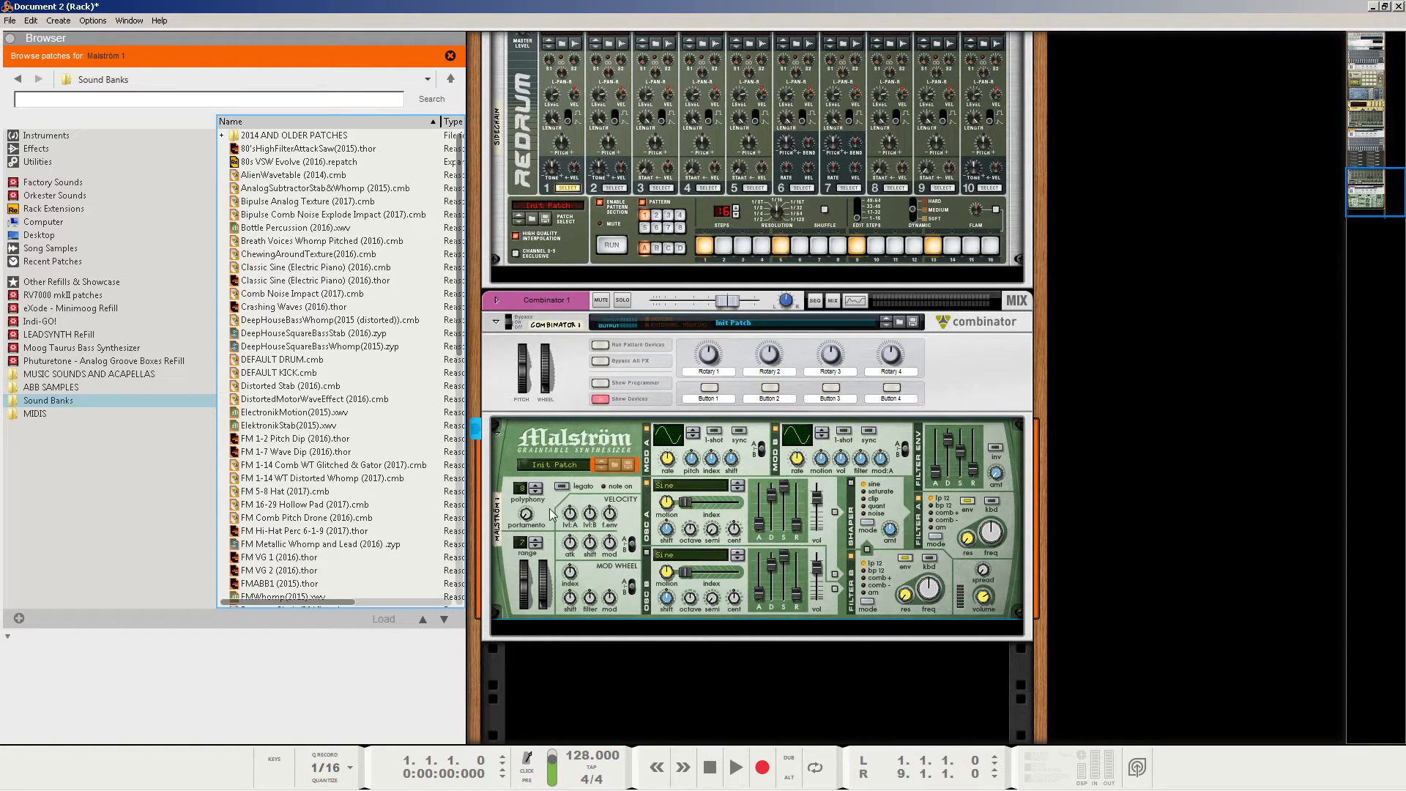
# Enable legato on the Malström and set its polyphony to 1.
pyautogui.click(561, 487)
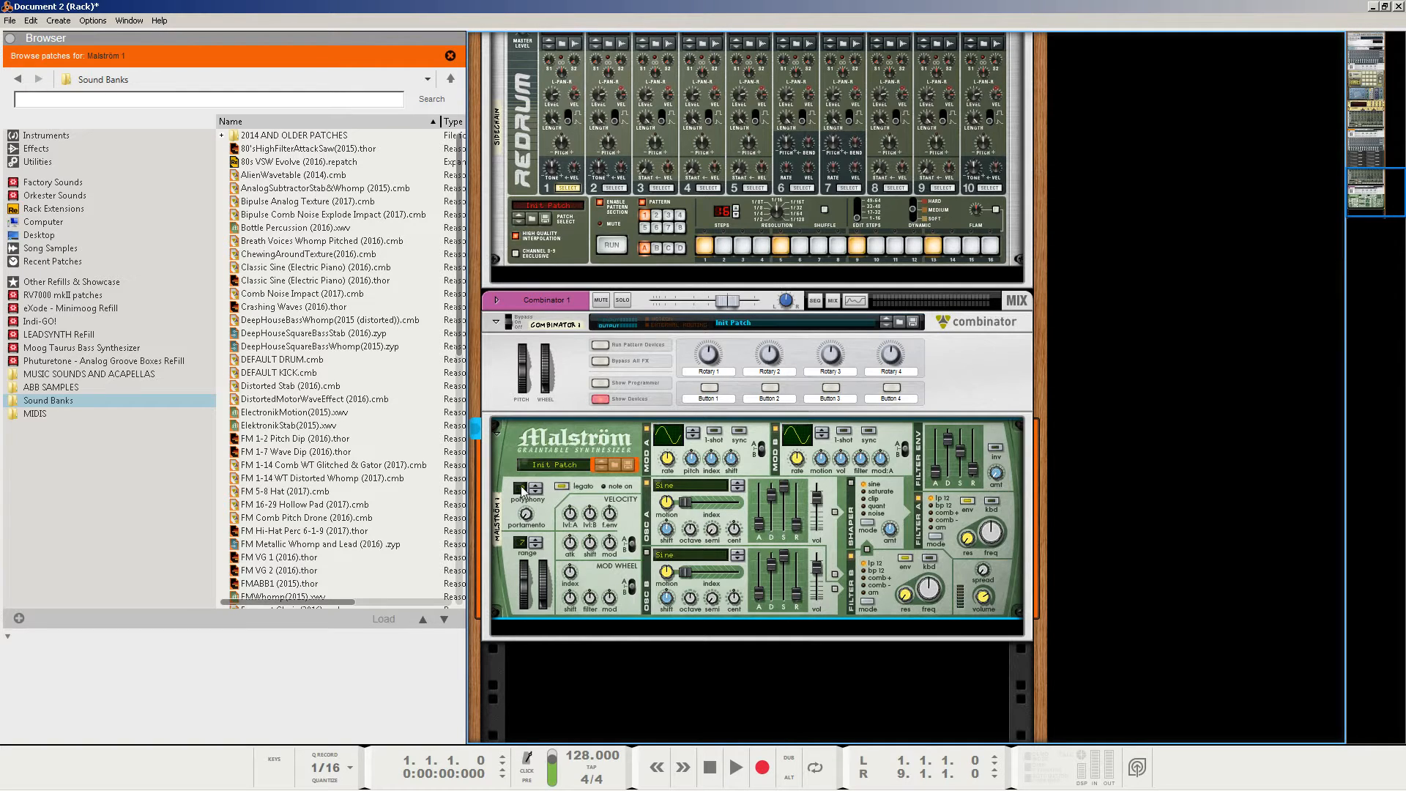
pyautogui.moveTo(522, 489); pyautogui.dragTo(528, 508)
# Set oscillator A to the SweepingSaw graintable and lower its octave.
pyautogui.click(706, 493)
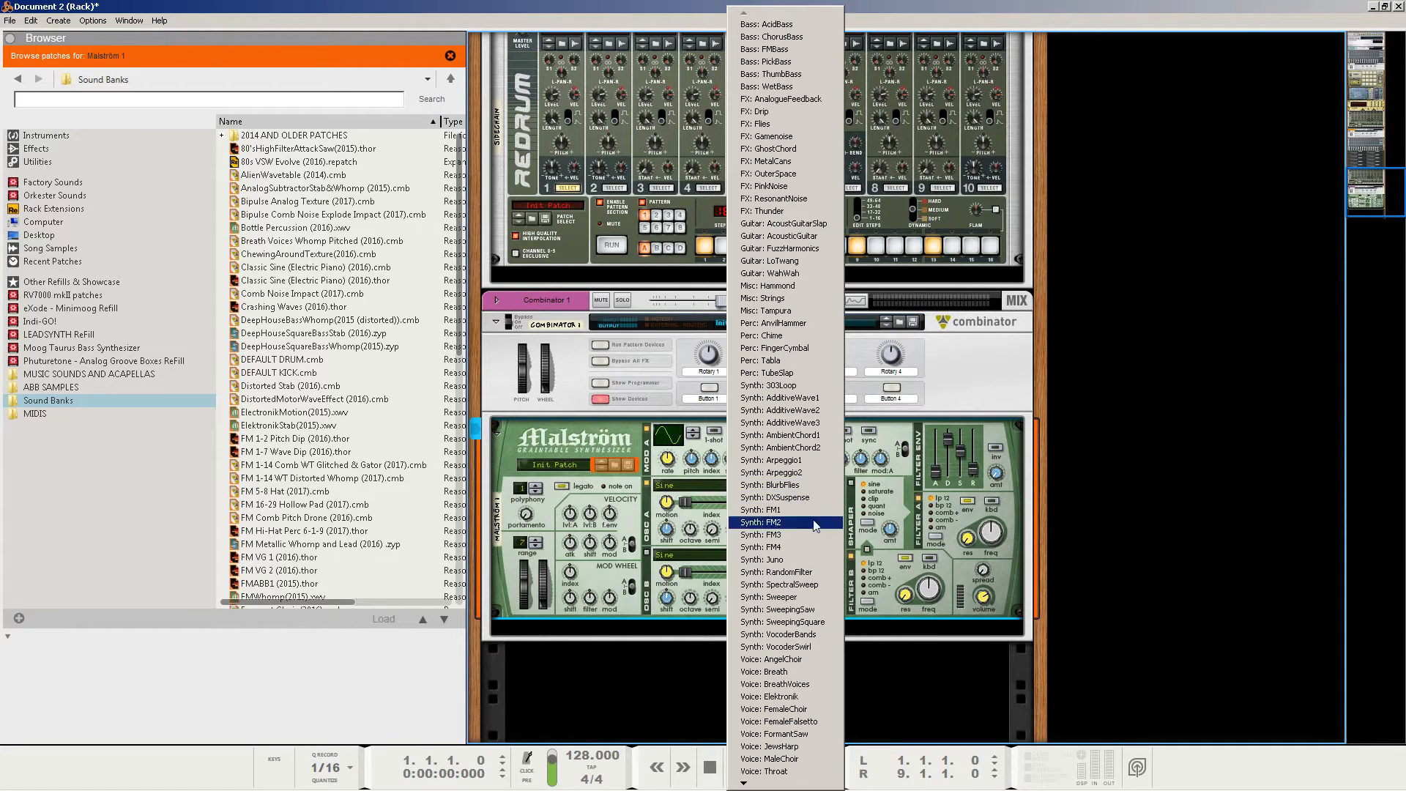
pyautogui.click(787, 609)
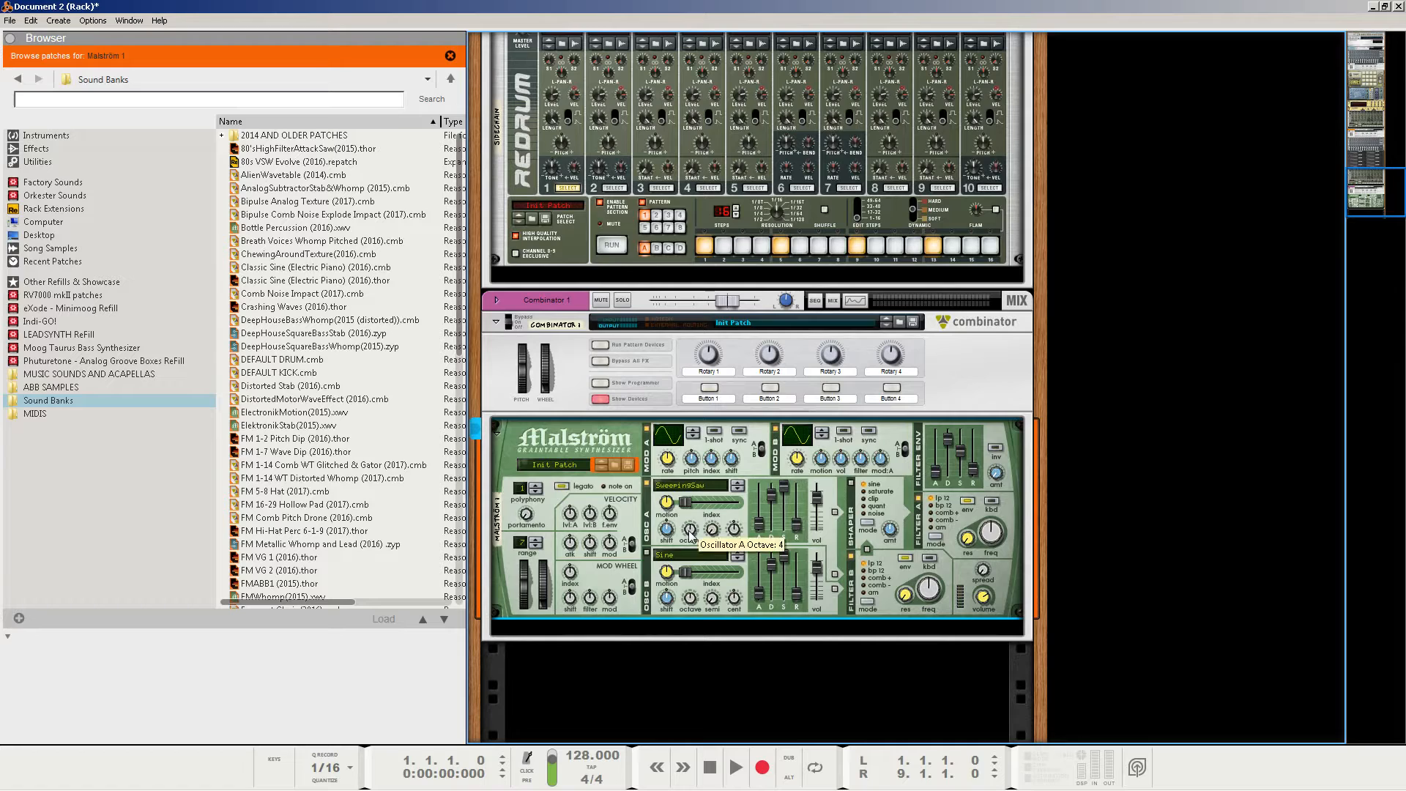
pyautogui.moveTo(690, 536); pyautogui.dragTo(696, 545)
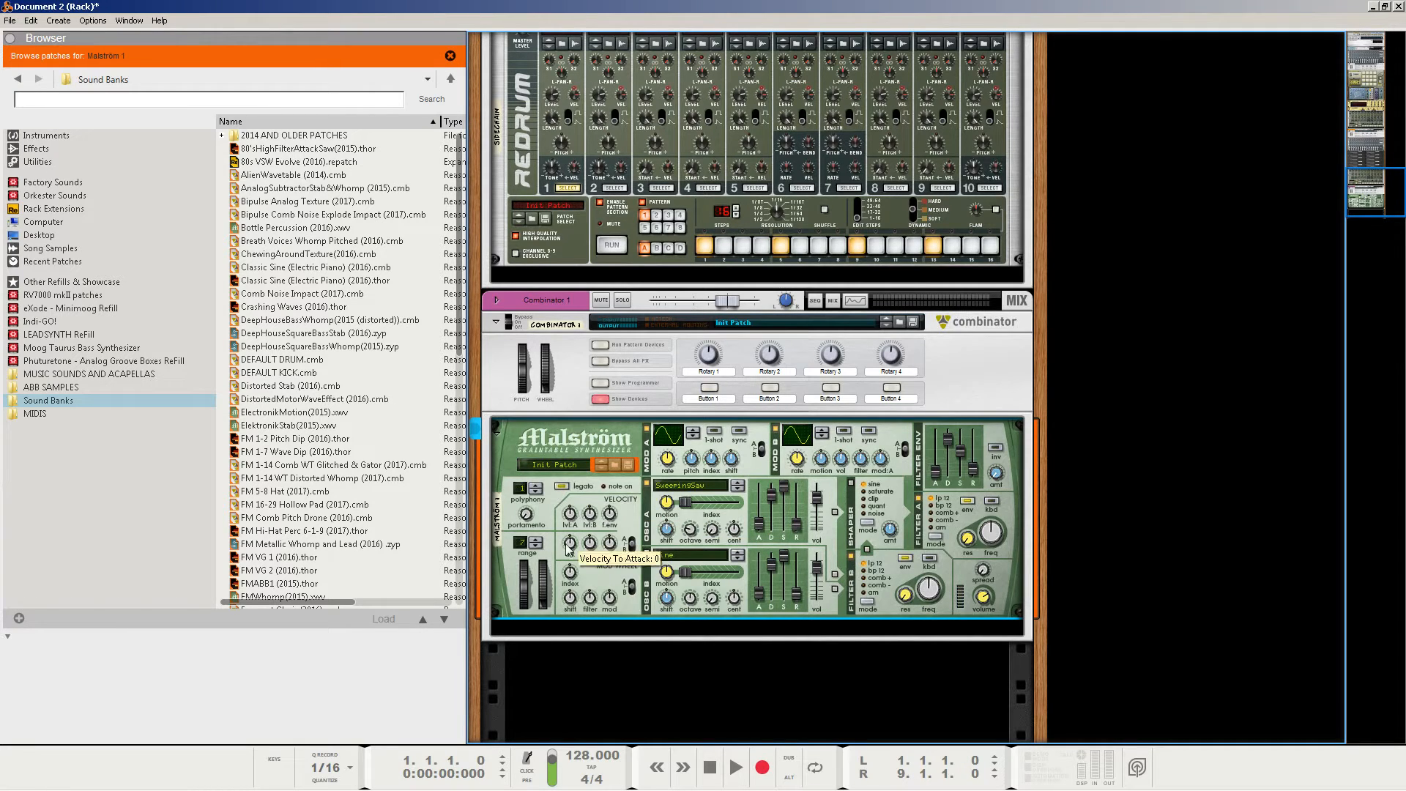
pyautogui.rightClick(572, 441)
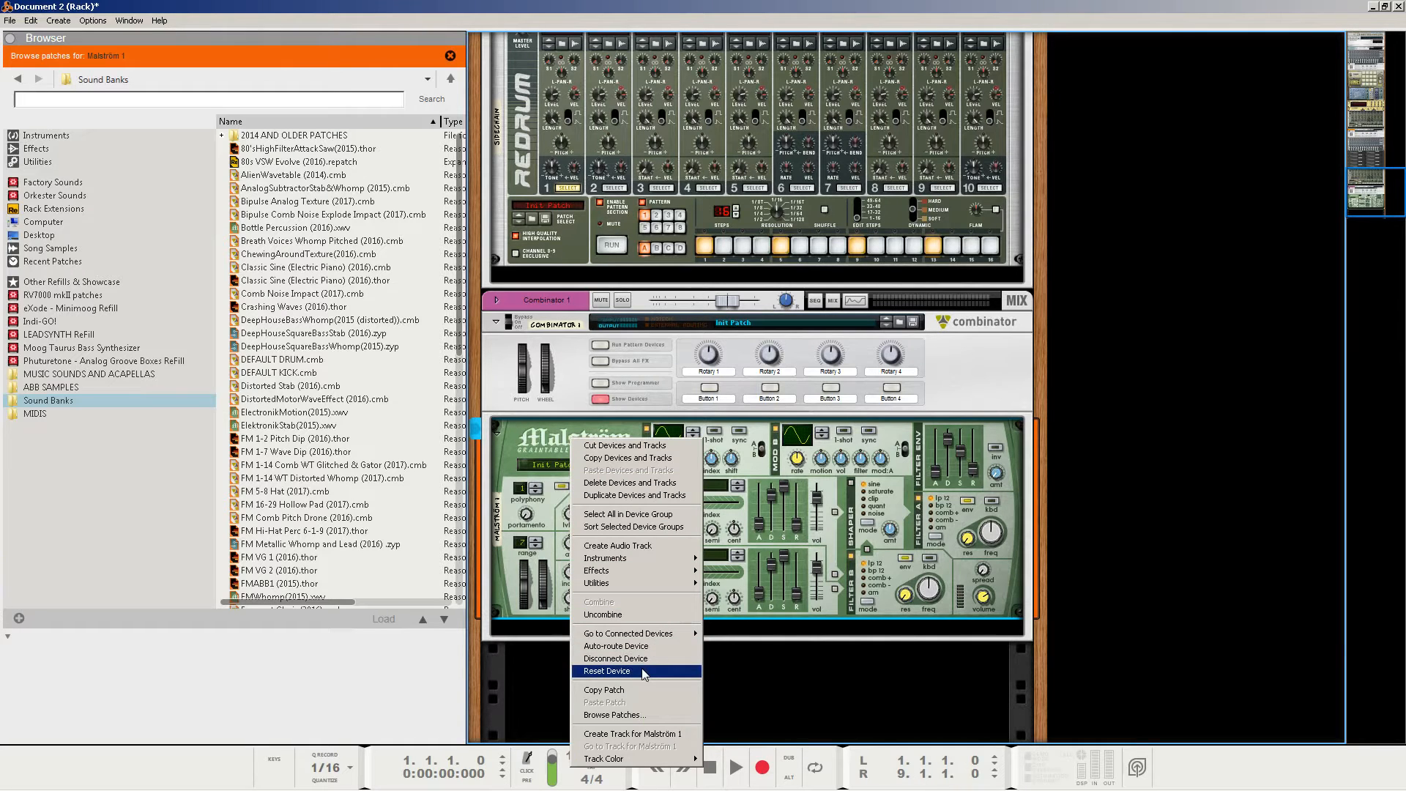
pyautogui.click(542, 443)
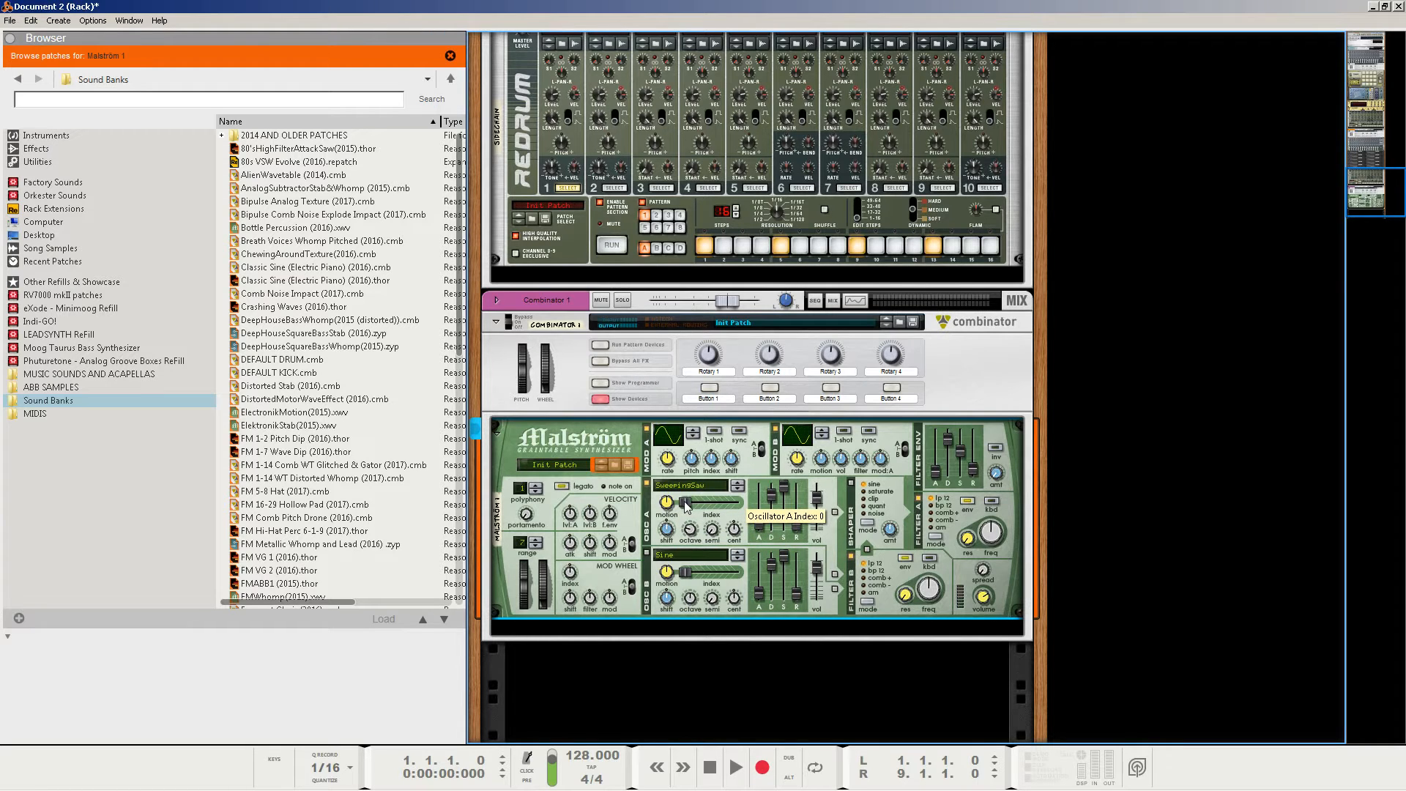
# Set oscillator A's index to 21 and raise its motion.
pyautogui.moveTo(686, 502); pyautogui.dragTo(717, 503)
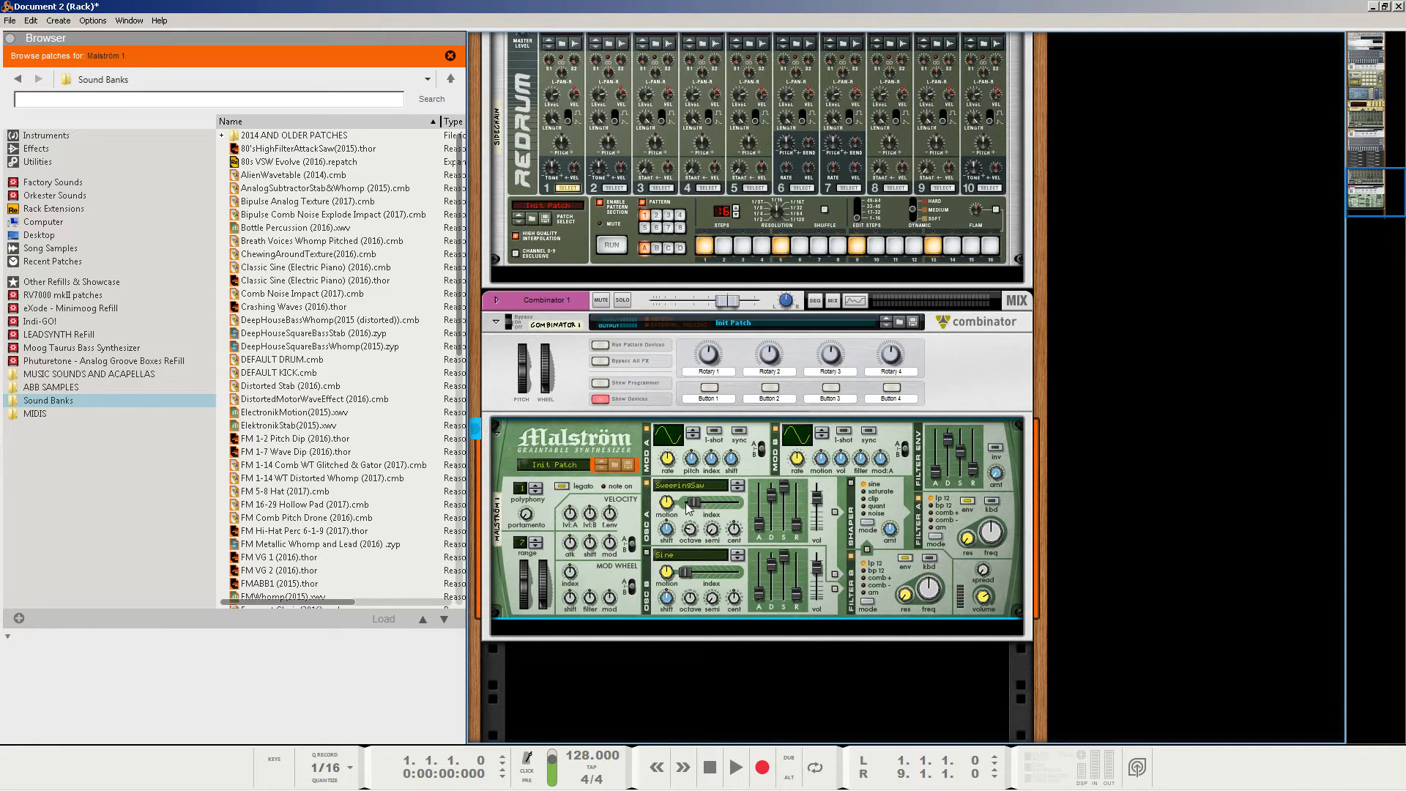
pyautogui.moveTo(687, 507)
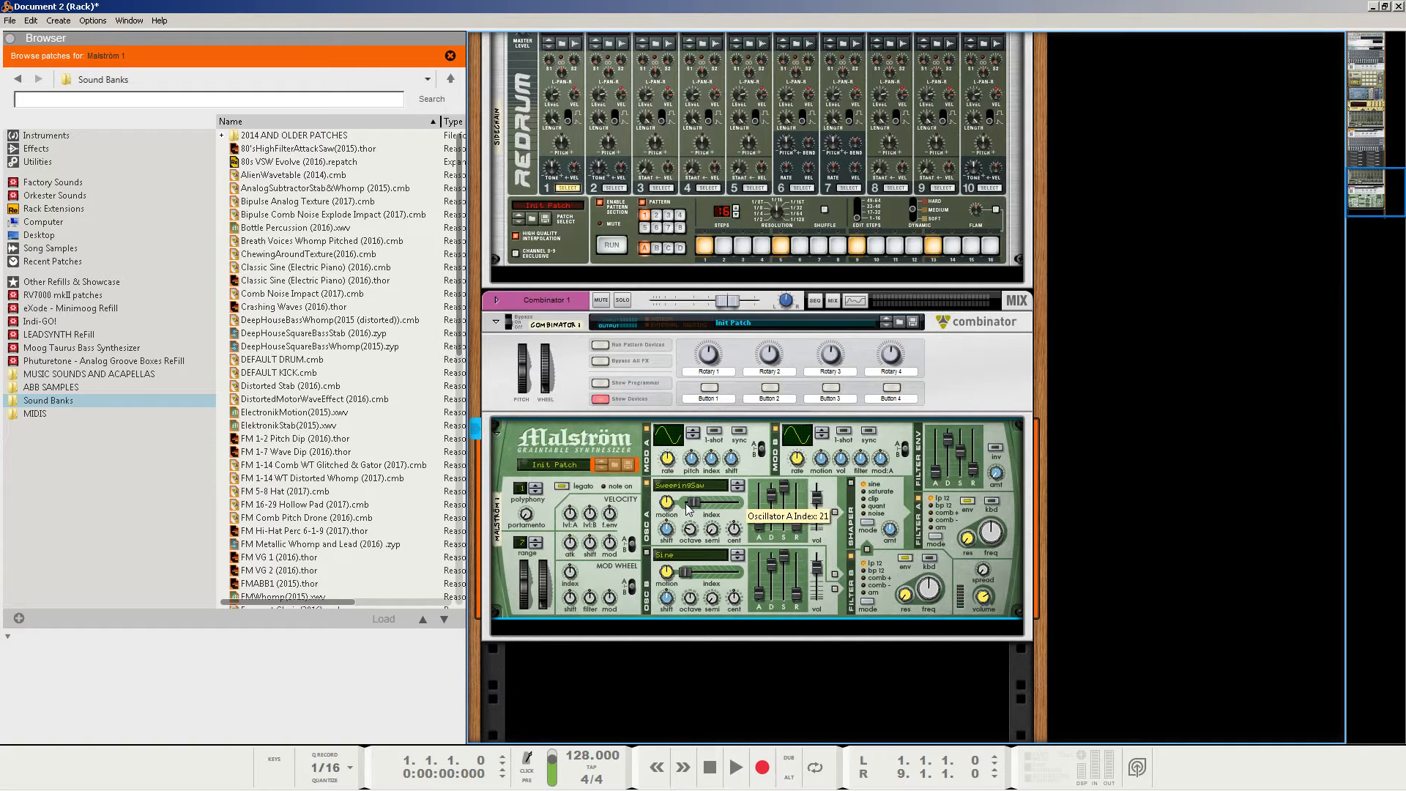
pyautogui.moveTo(667, 506); pyautogui.dragTo(692, 475)
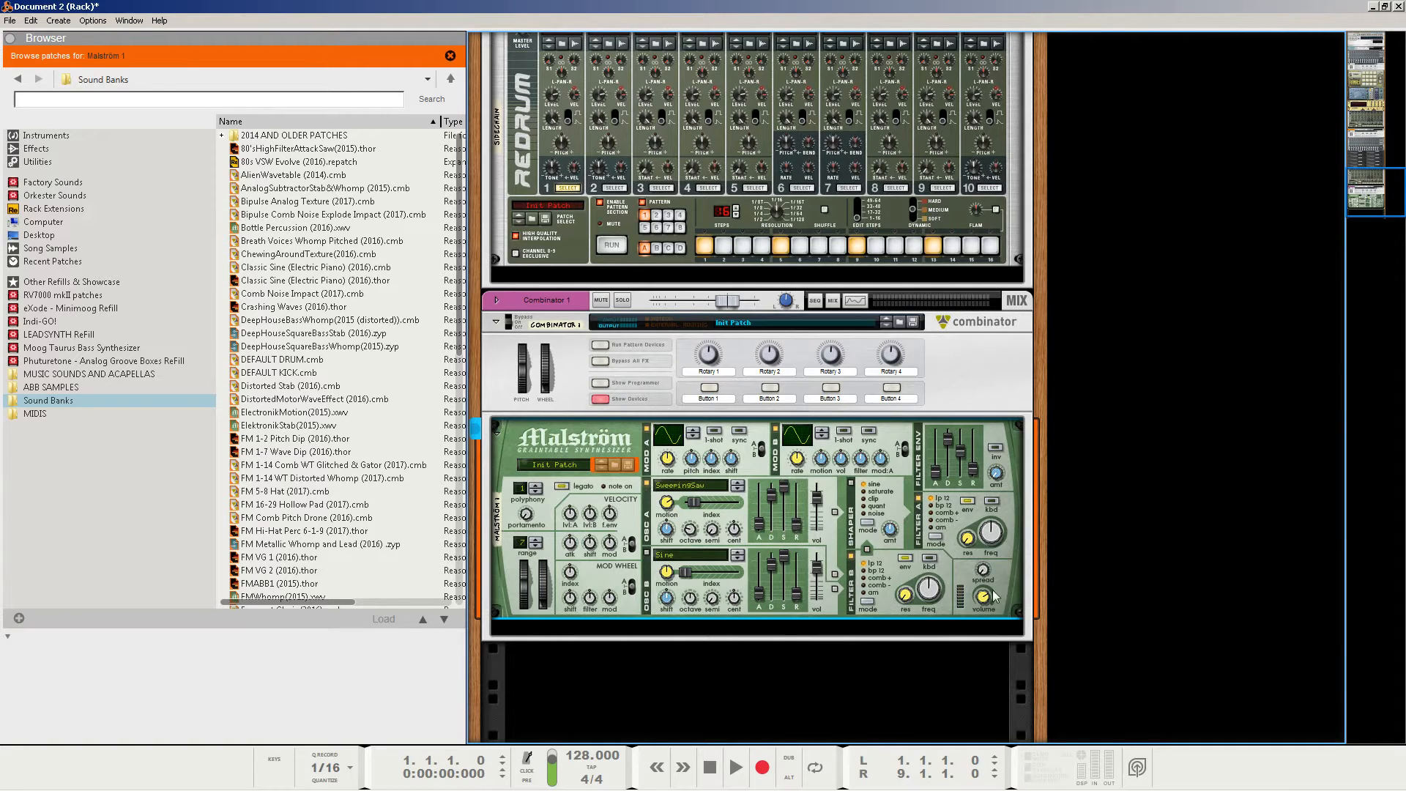
# Route oscillator A to the shaper, play the pattern to audition the sound, and stop back at the song start.
pyautogui.moveTo(985, 601)
pyautogui.click(836, 513)
pyautogui.moveTo(985, 542)
pyautogui.moveTo(723, 760)
pyautogui.press('space')
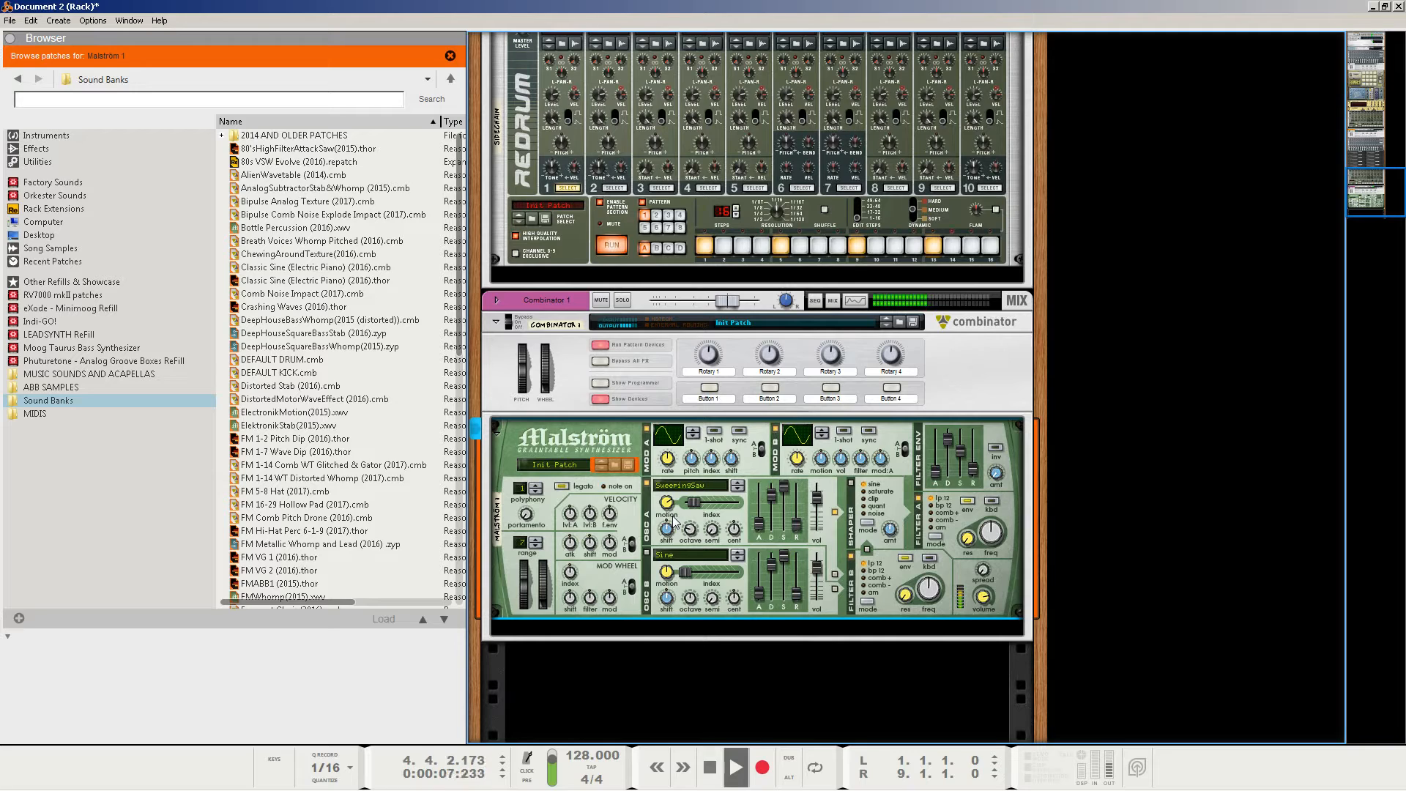
pyautogui.press('space')
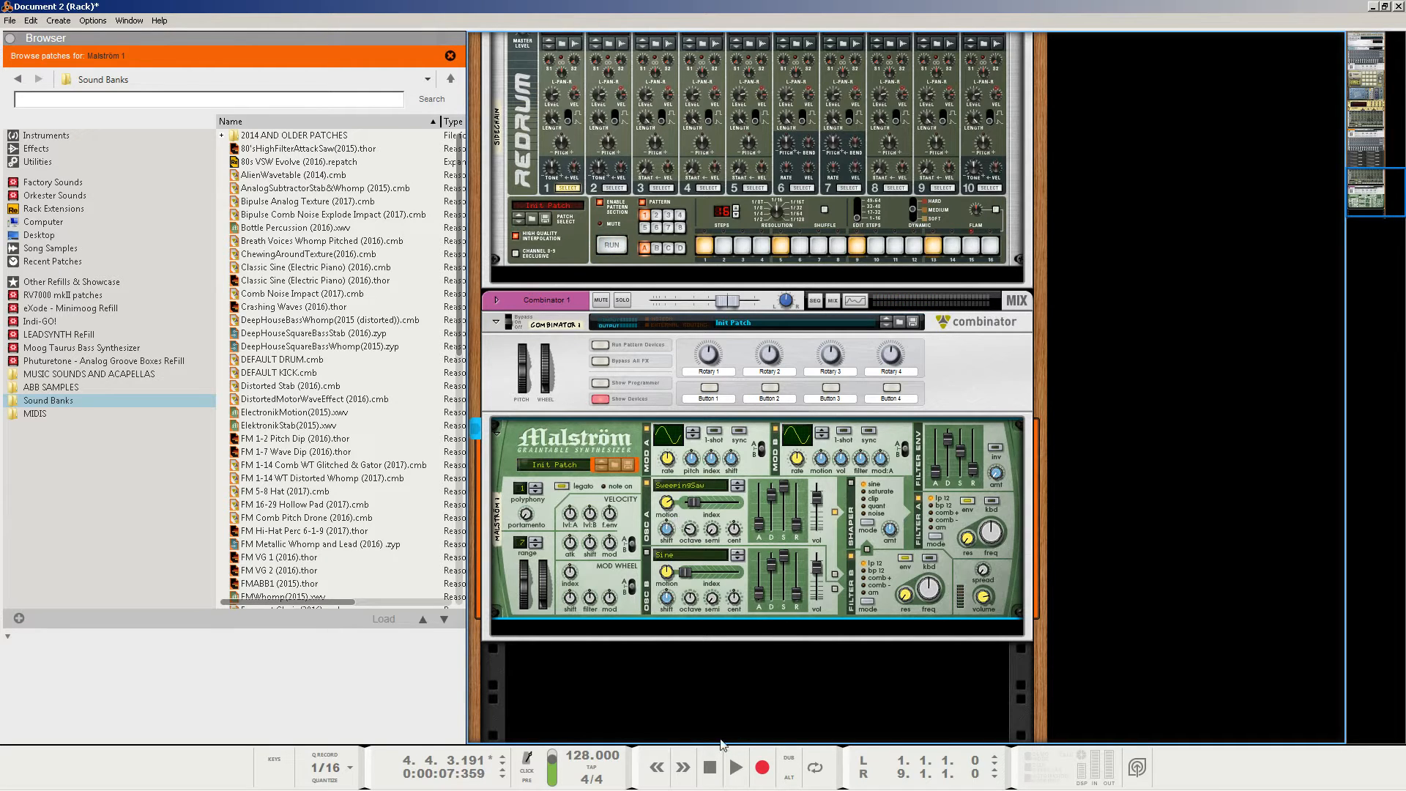
pyautogui.click(711, 768)
# Set oscillator B to SweepingSaw with a raised index and motion, and audition the pattern.
pyautogui.click(678, 558)
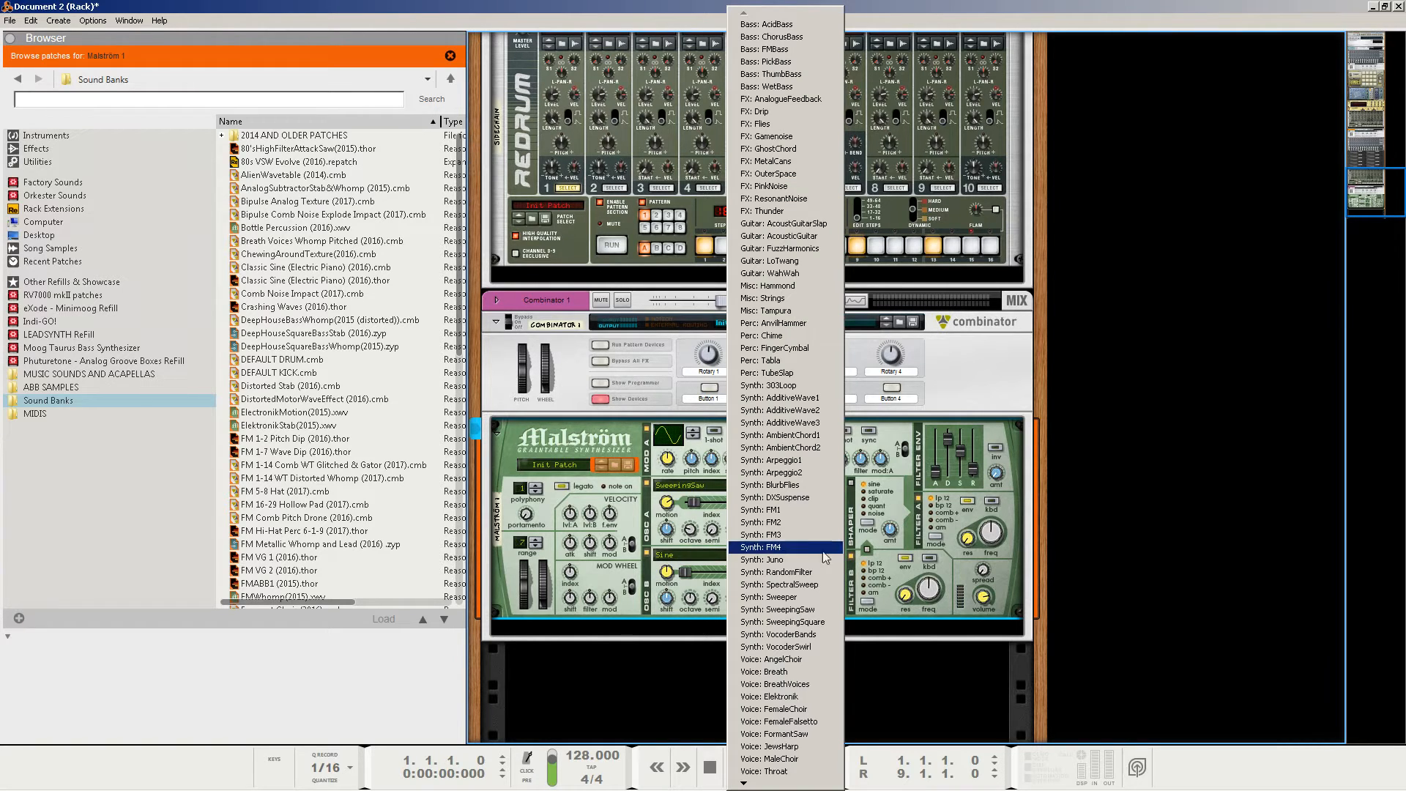
pyautogui.click(812, 612)
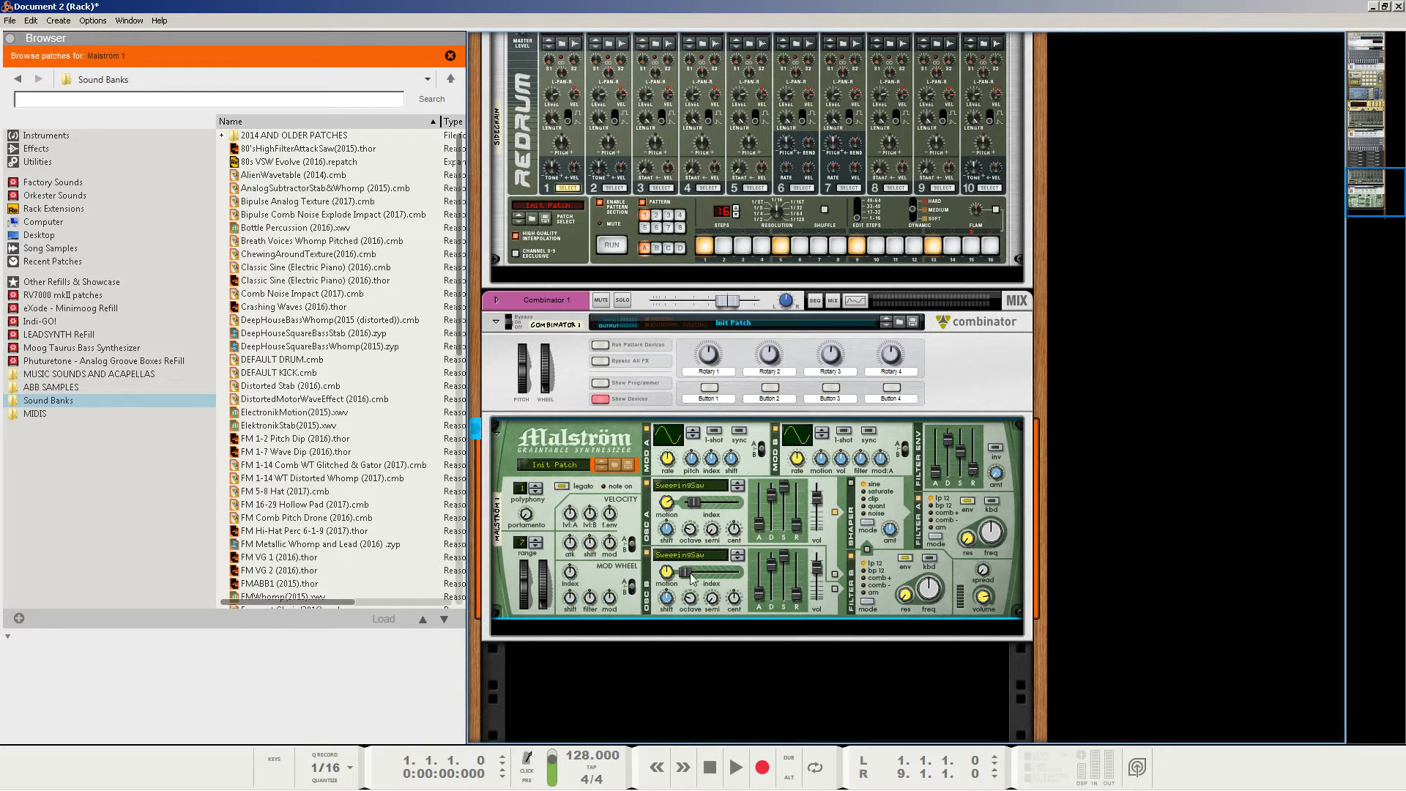
pyautogui.moveTo(687, 577); pyautogui.dragTo(716, 575)
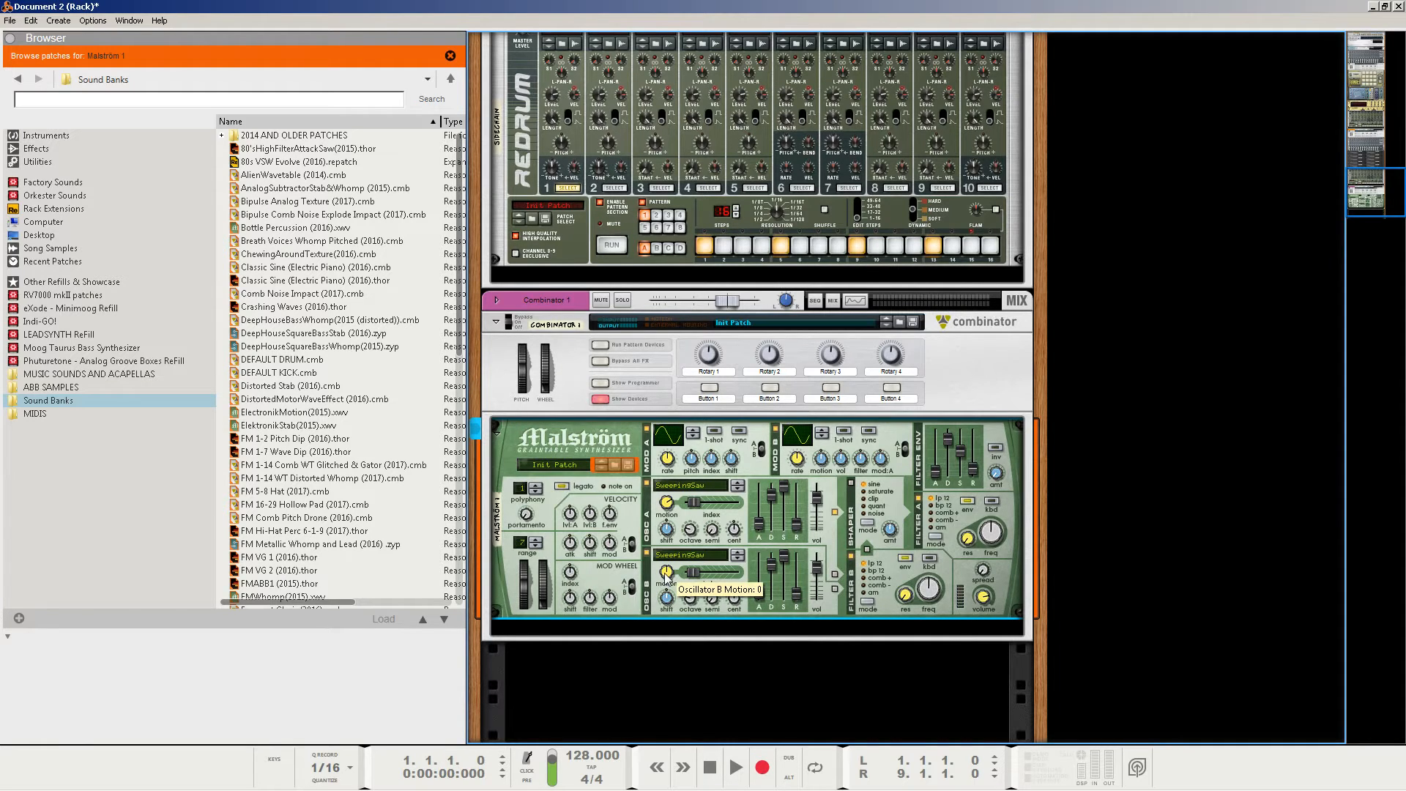
pyautogui.moveTo(666, 575); pyautogui.dragTo(683, 568)
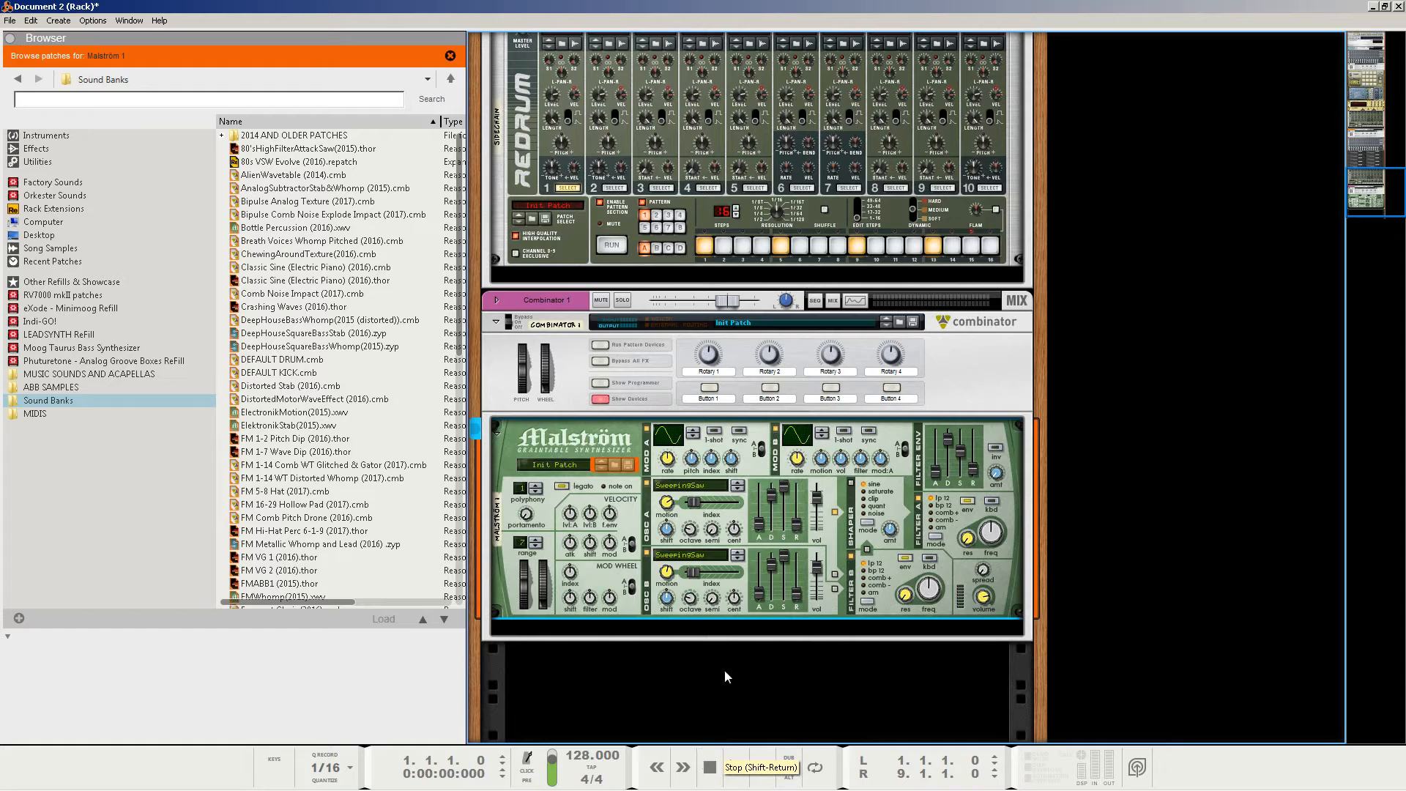
pyautogui.click(736, 767)
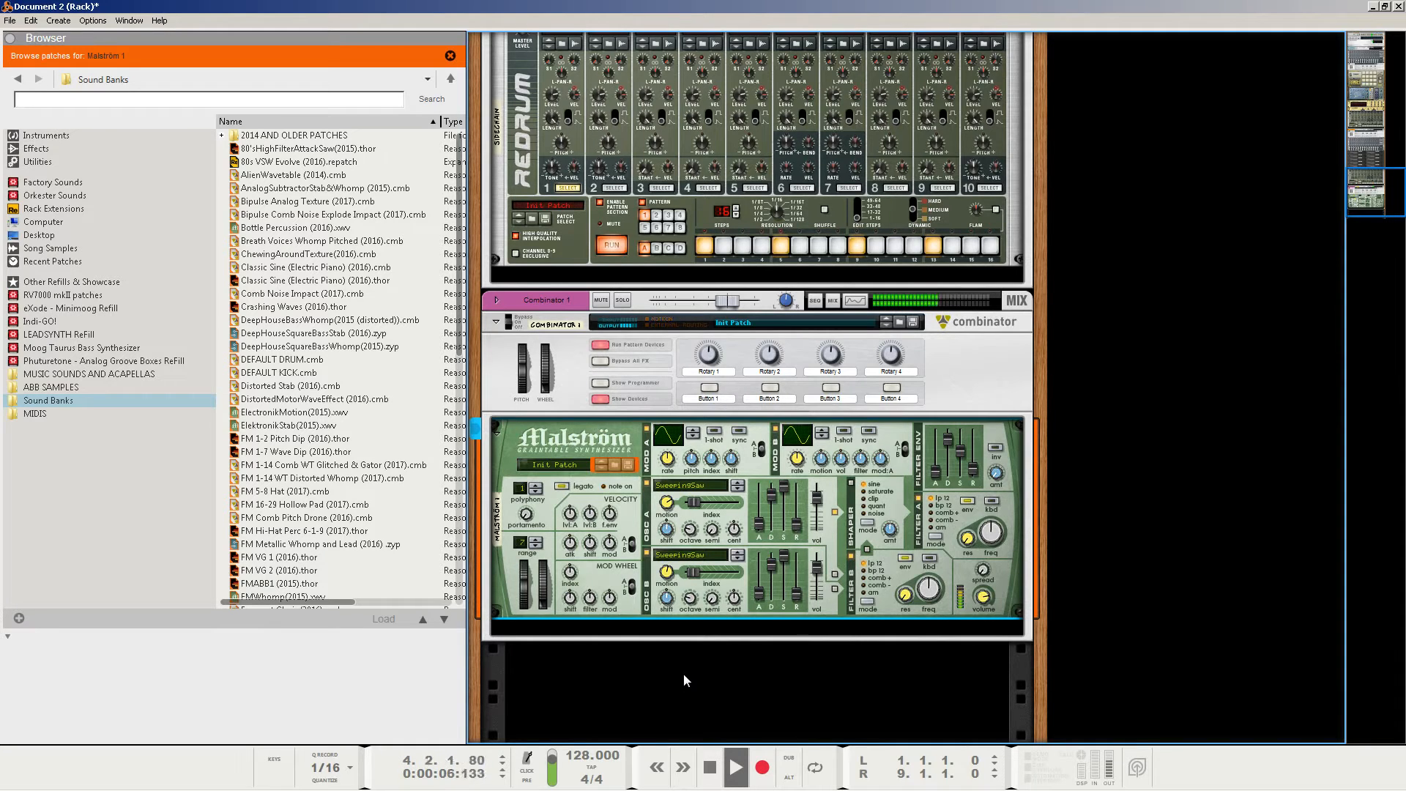
pyautogui.click(709, 767)
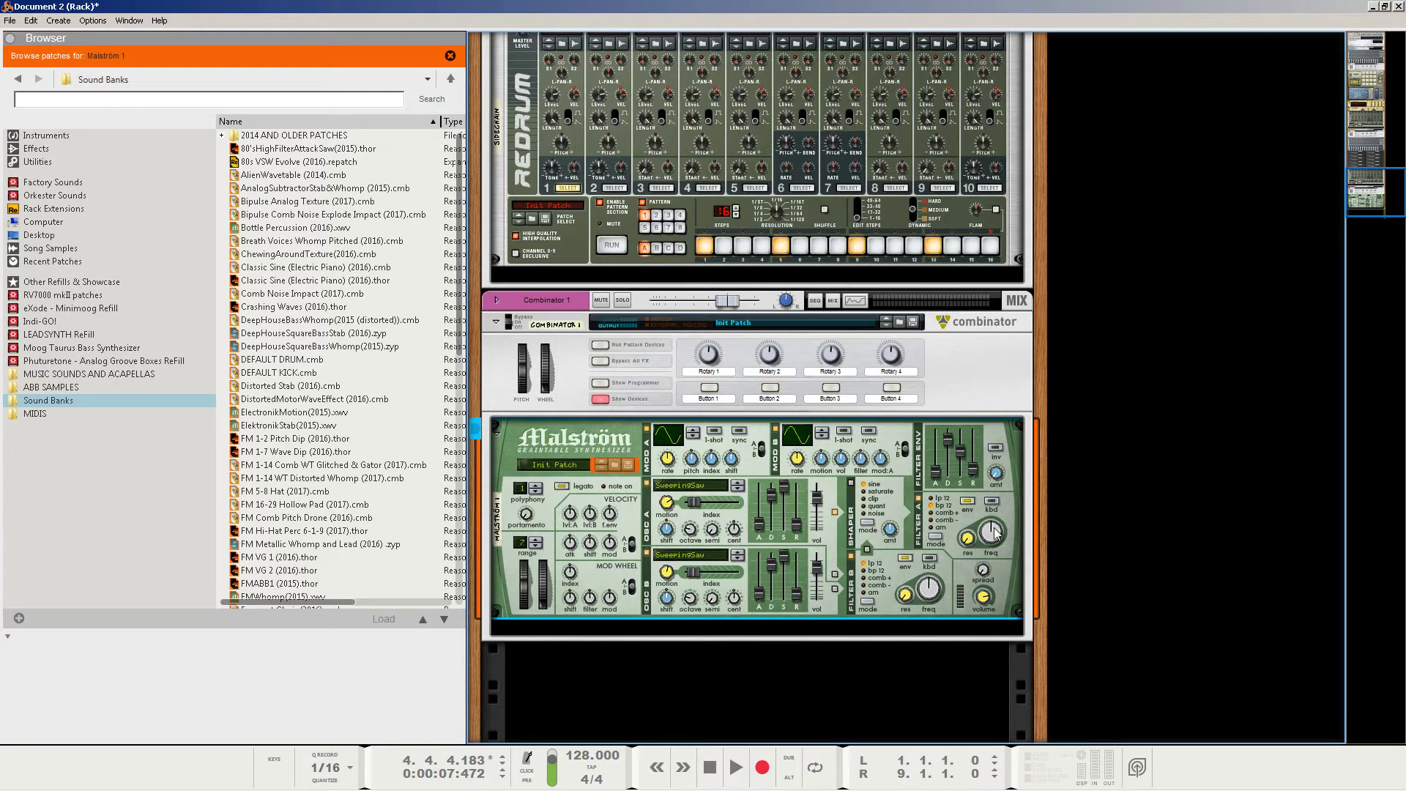
# Lower filter A's frequency and raise its resonance.
pyautogui.moveTo(994, 528); pyautogui.dragTo(999, 555)
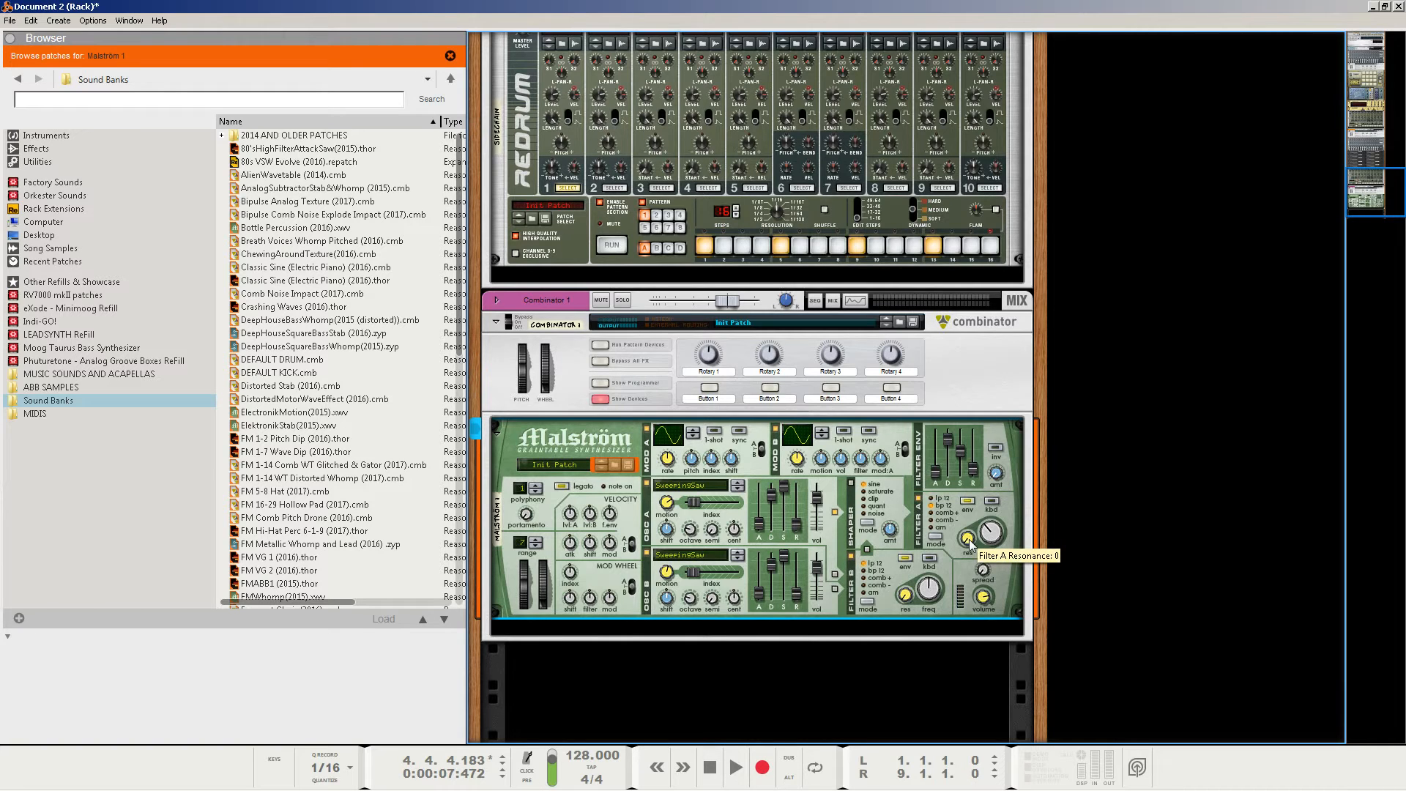
pyautogui.moveTo(969, 543); pyautogui.dragTo(982, 526)
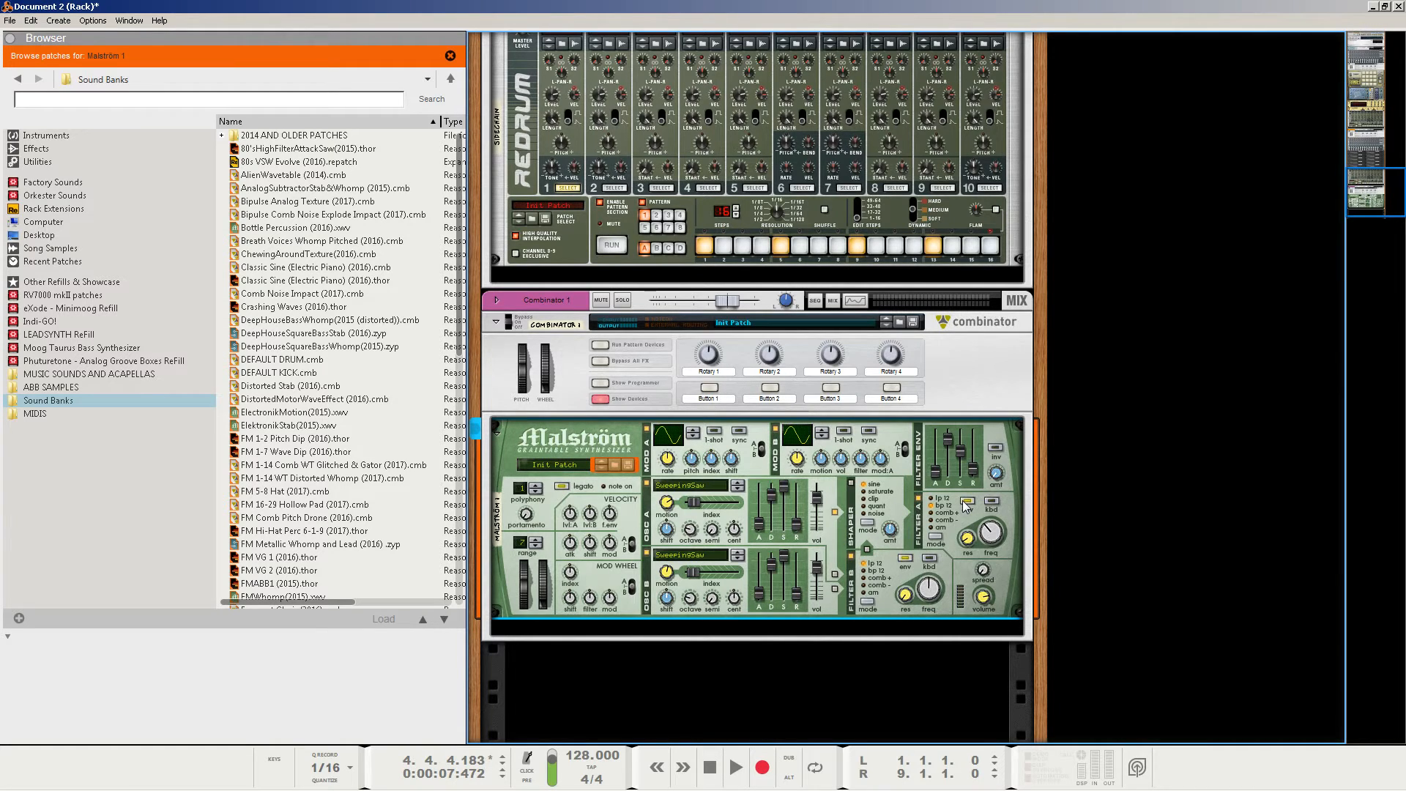
# Change modulator A's waveform to a multi-cycle curve and enable its one-shot and sync options.
pyautogui.click(693, 431)
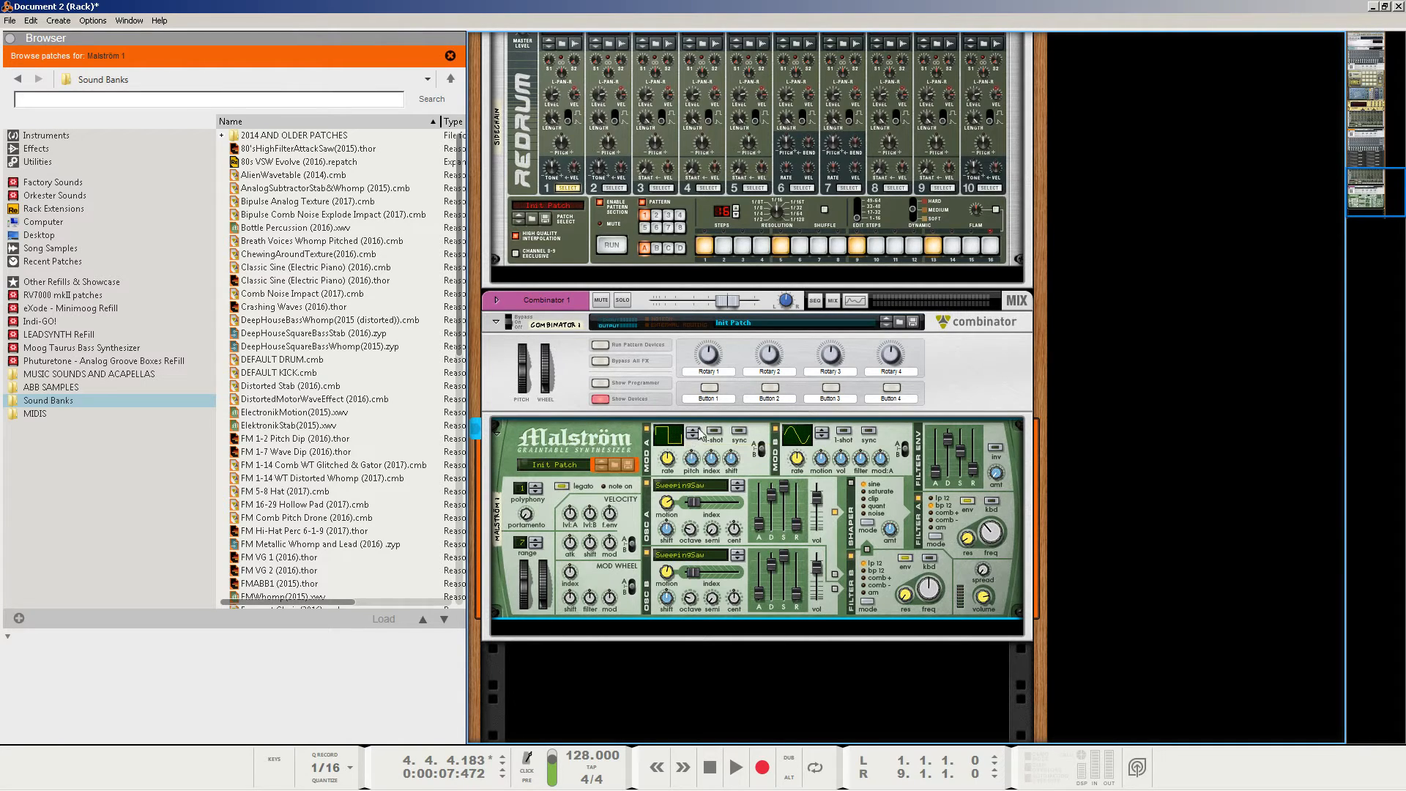
pyautogui.click(692, 430)
pyautogui.click(692, 431)
pyautogui.click(692, 431)
pyautogui.click(692, 431)
pyautogui.click(692, 431)
pyautogui.click(692, 431)
pyautogui.click(692, 431)
pyautogui.click(693, 433)
pyautogui.click(693, 433)
pyautogui.click(693, 434)
pyautogui.click(693, 434)
pyautogui.click(692, 434)
pyautogui.click(714, 431)
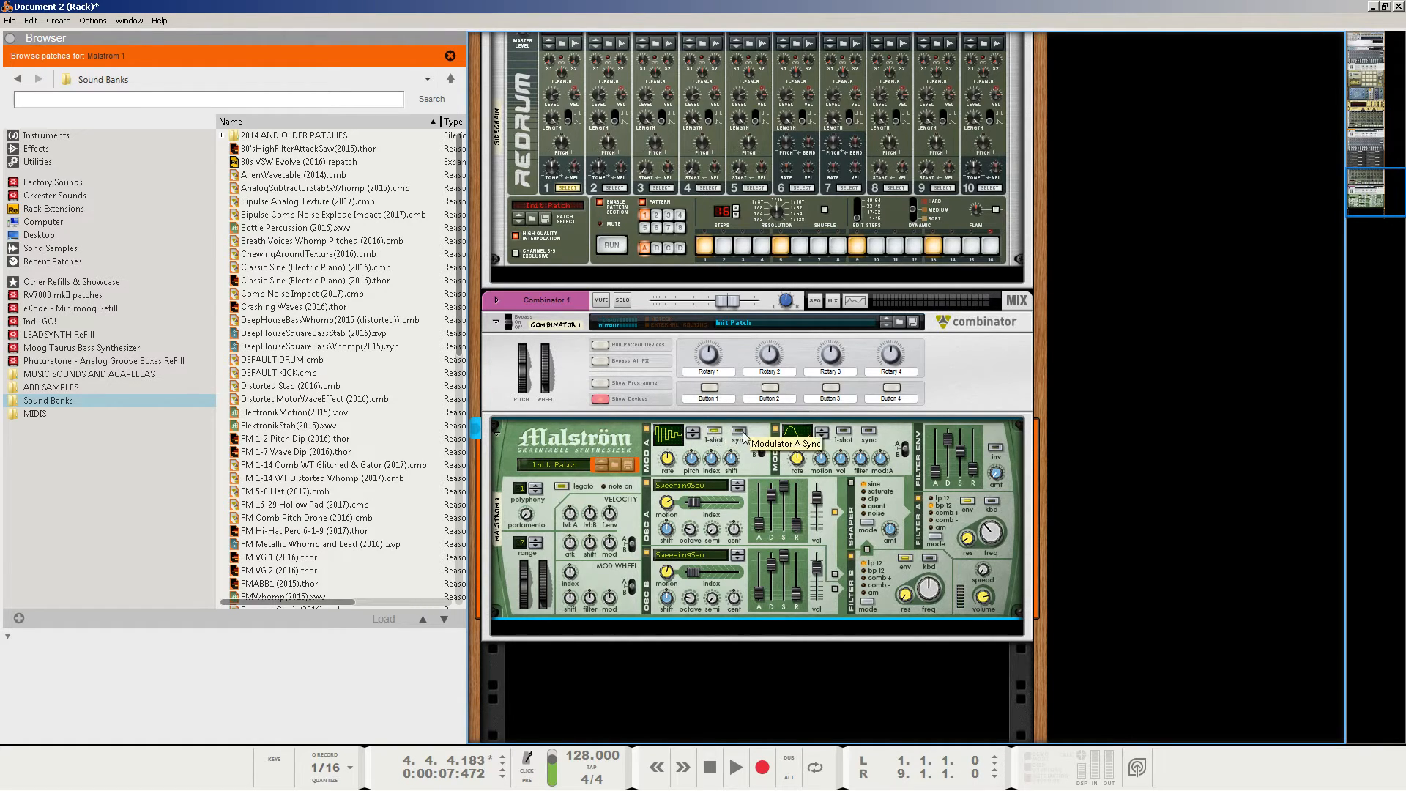
pyautogui.click(742, 433)
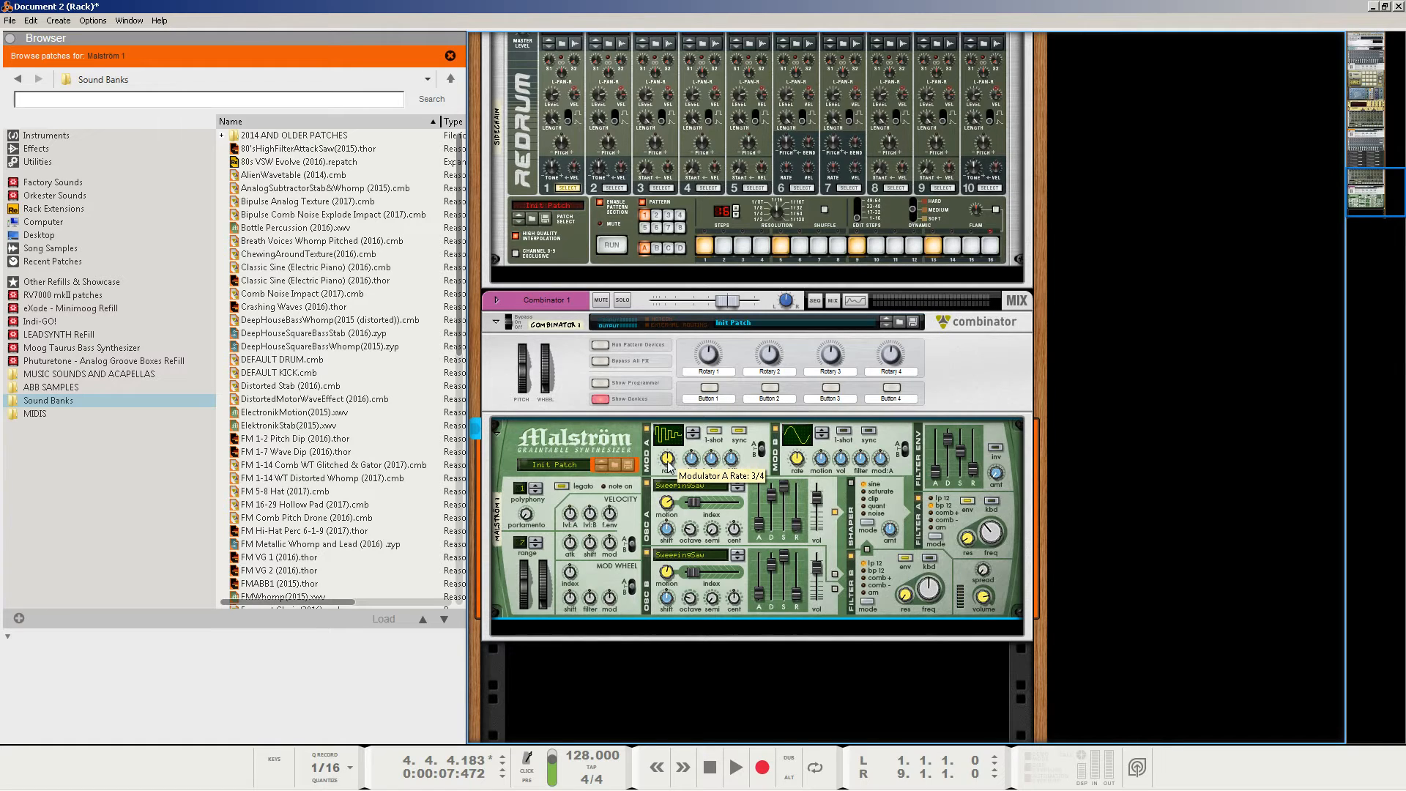
# Adjust modulator A's rate, set its pitch amount to 27, and adjust its index amount.
pyautogui.moveTo(669, 467); pyautogui.dragTo(691, 460)
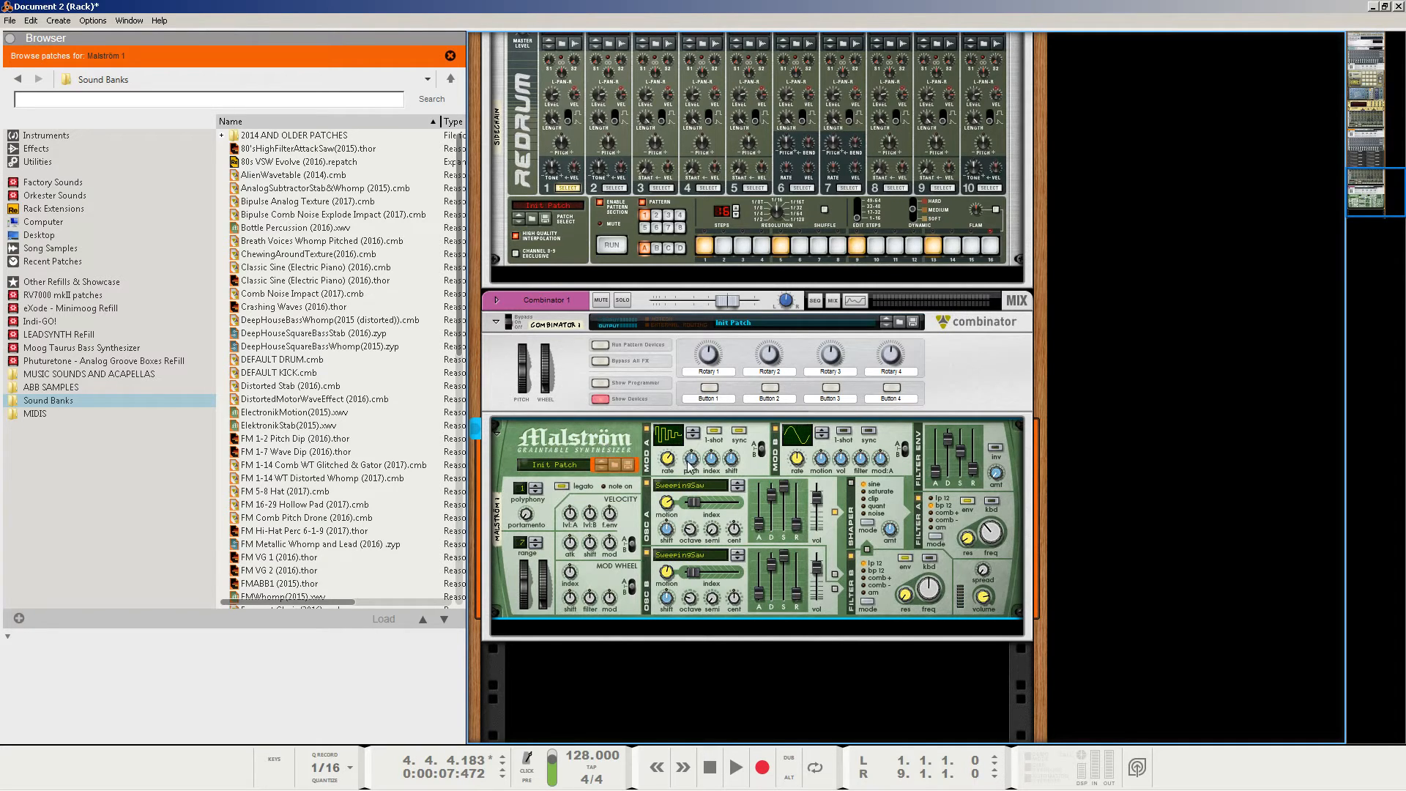
pyautogui.moveTo(692, 461)
pyautogui.moveTo(693, 463); pyautogui.dragTo(700, 459)
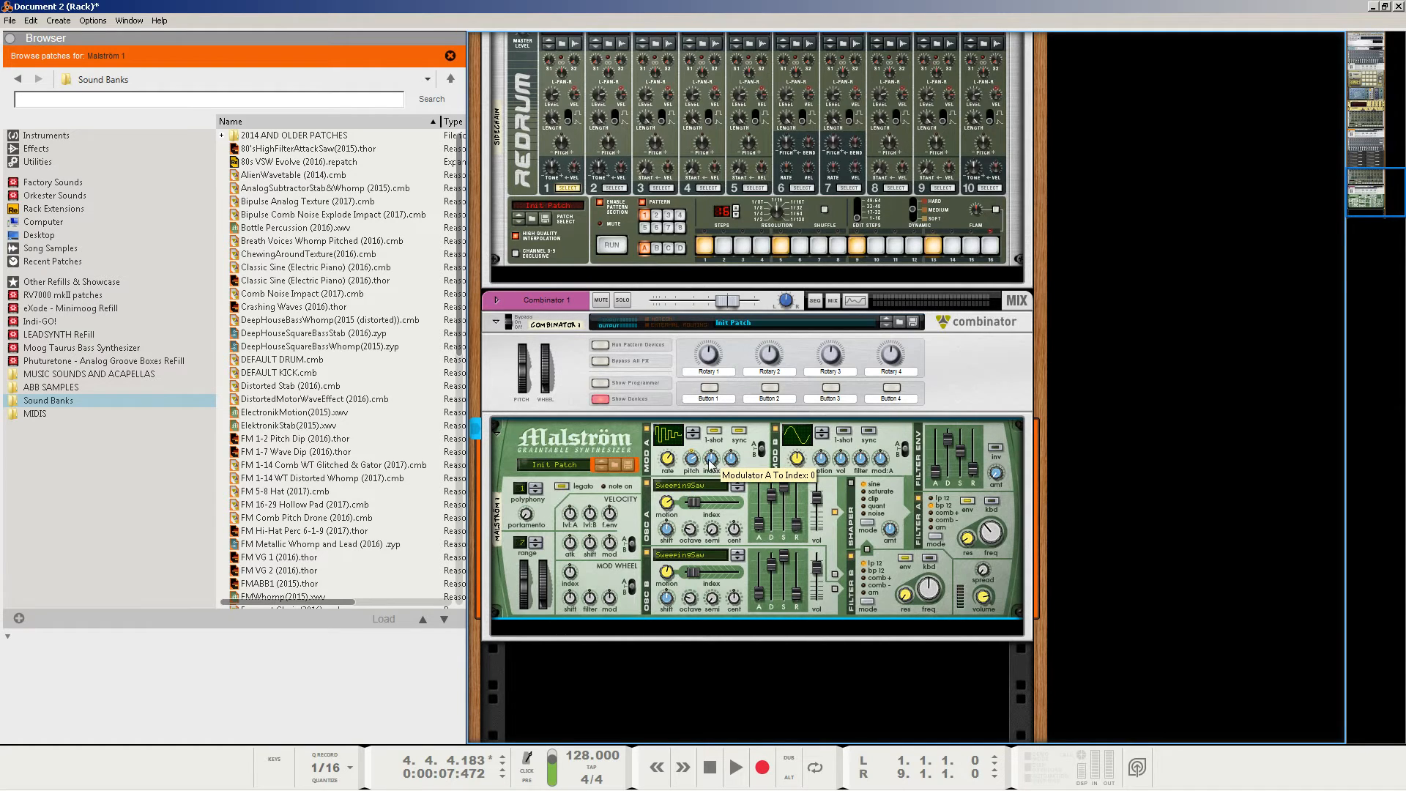
pyautogui.moveTo(709, 463); pyautogui.dragTo(714, 487)
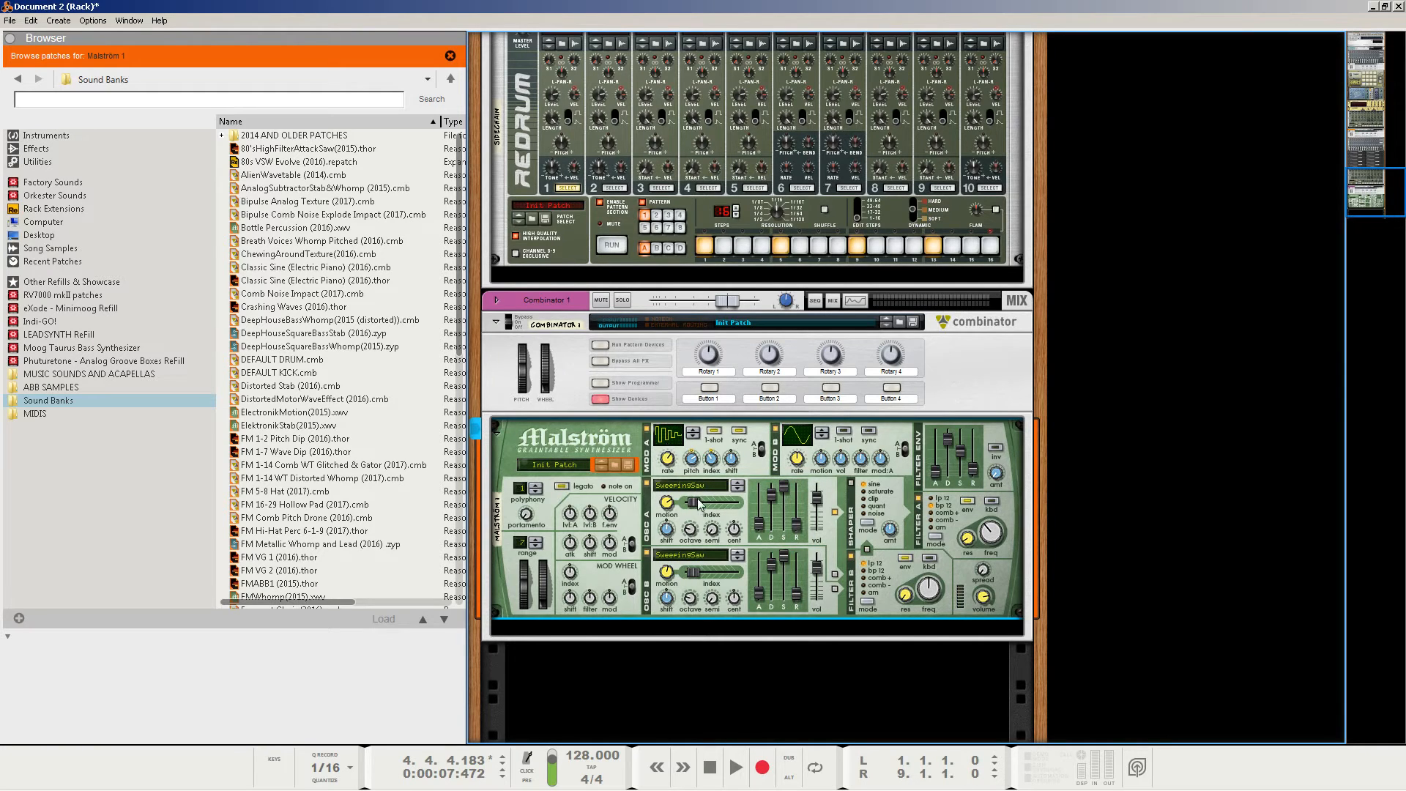
pyautogui.moveTo(698, 504)
# Change modulator B's curve to the rising ramp.
pyautogui.moveTo(809, 438)
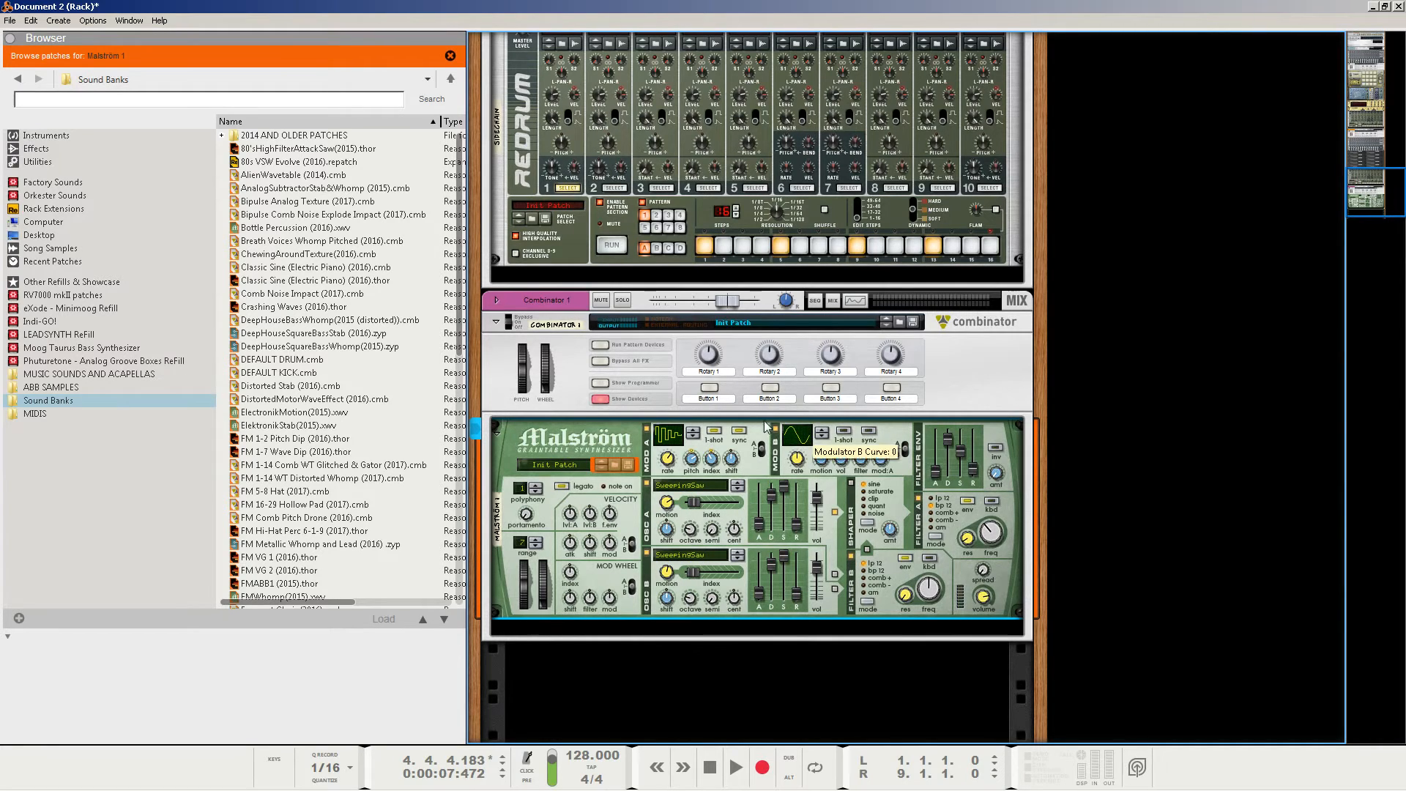
pyautogui.click(824, 433)
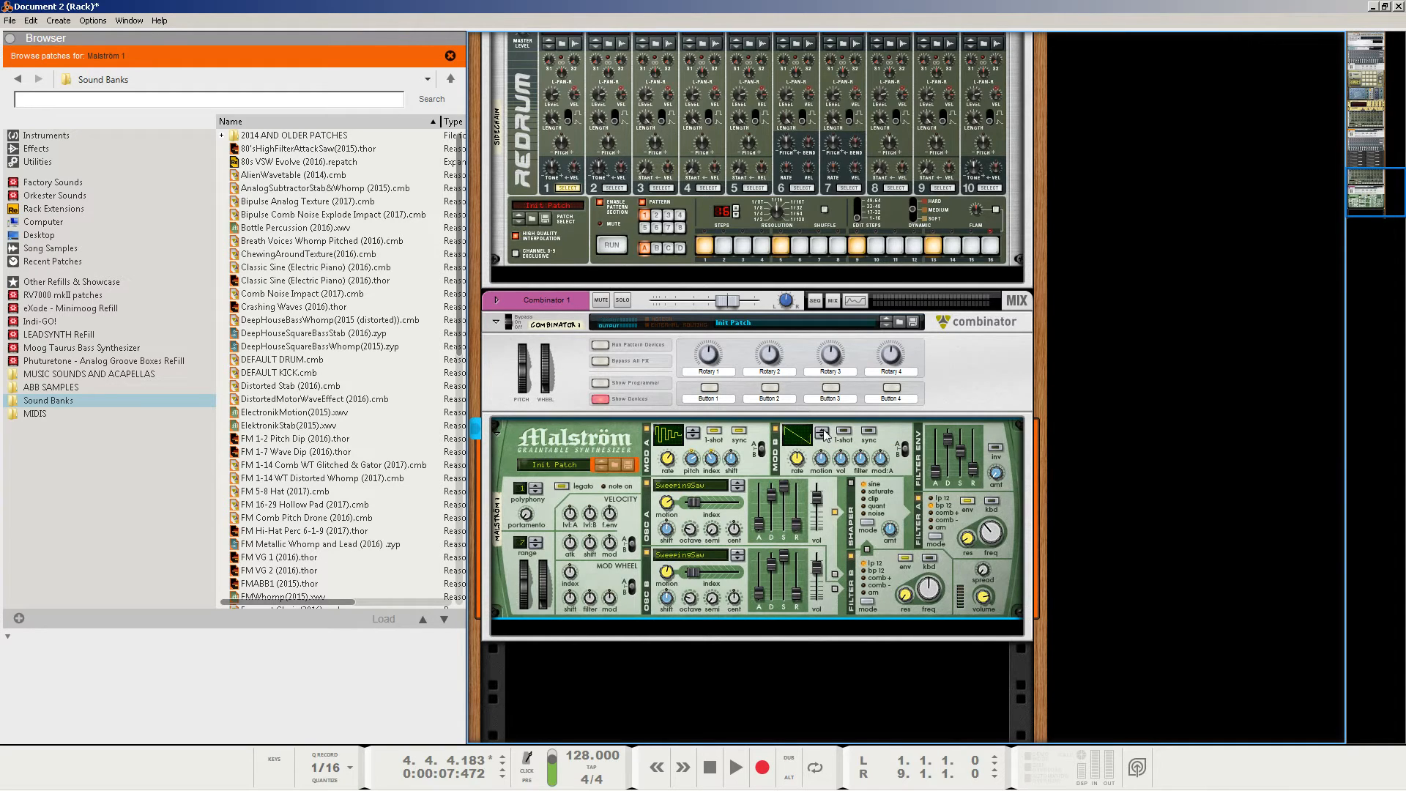
pyautogui.click(823, 434)
pyautogui.click(823, 434)
pyautogui.click(824, 433)
pyautogui.click(823, 434)
pyautogui.click(823, 434)
pyautogui.click(824, 434)
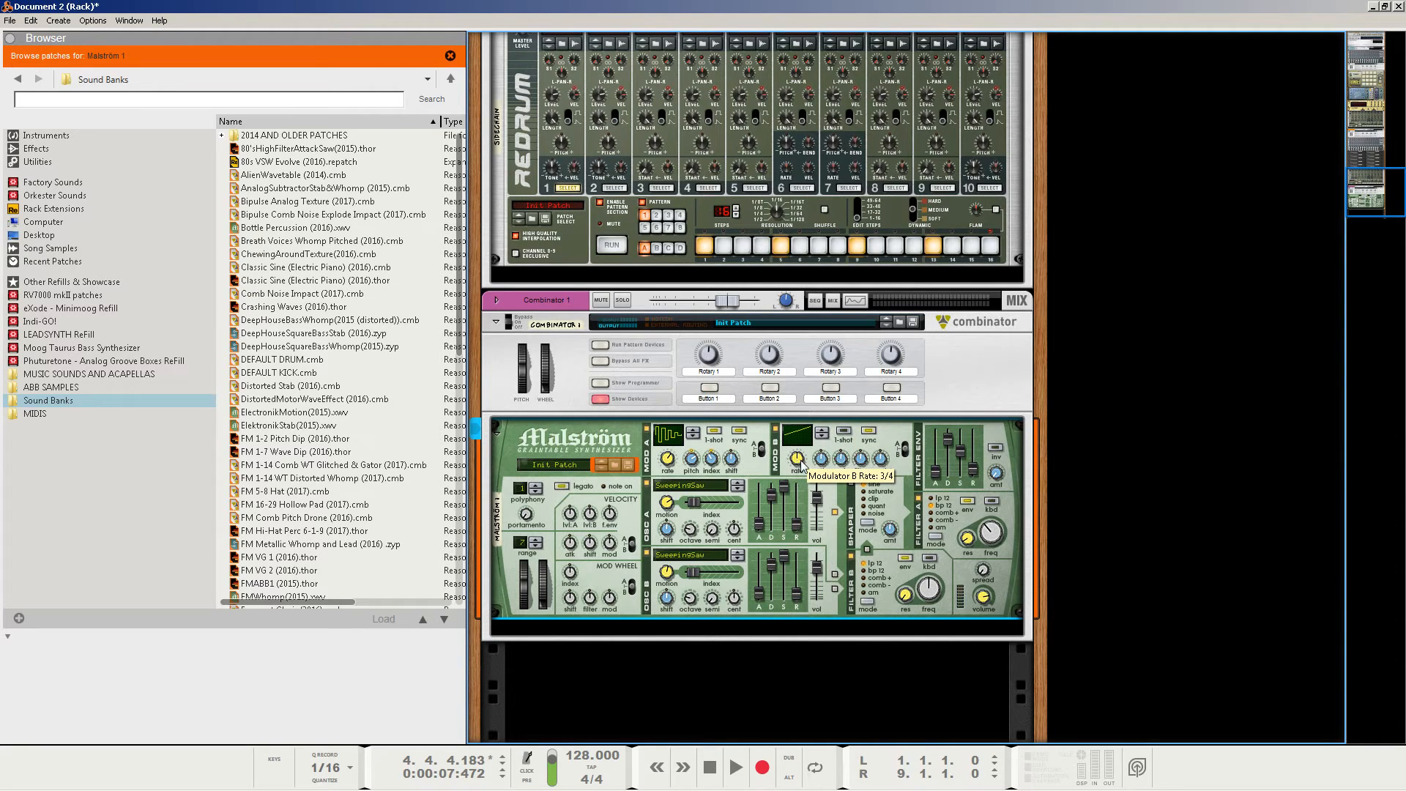
# Adjust modulator B's rate, motion amount and filter amount.
pyautogui.moveTo(802, 464); pyautogui.dragTo(818, 455)
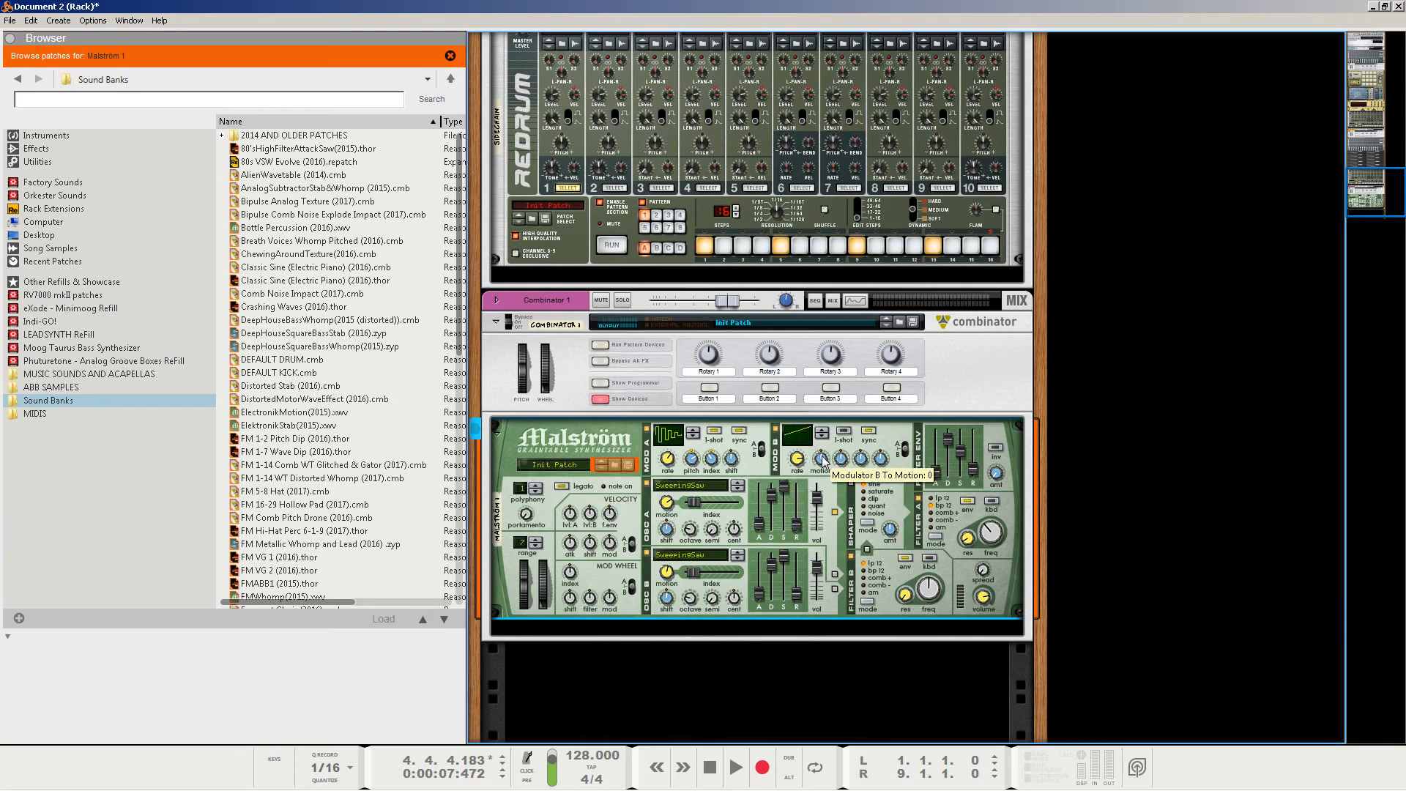
pyautogui.moveTo(823, 469); pyautogui.dragTo(827, 470)
pyautogui.moveTo(862, 466); pyautogui.dragTo(874, 440)
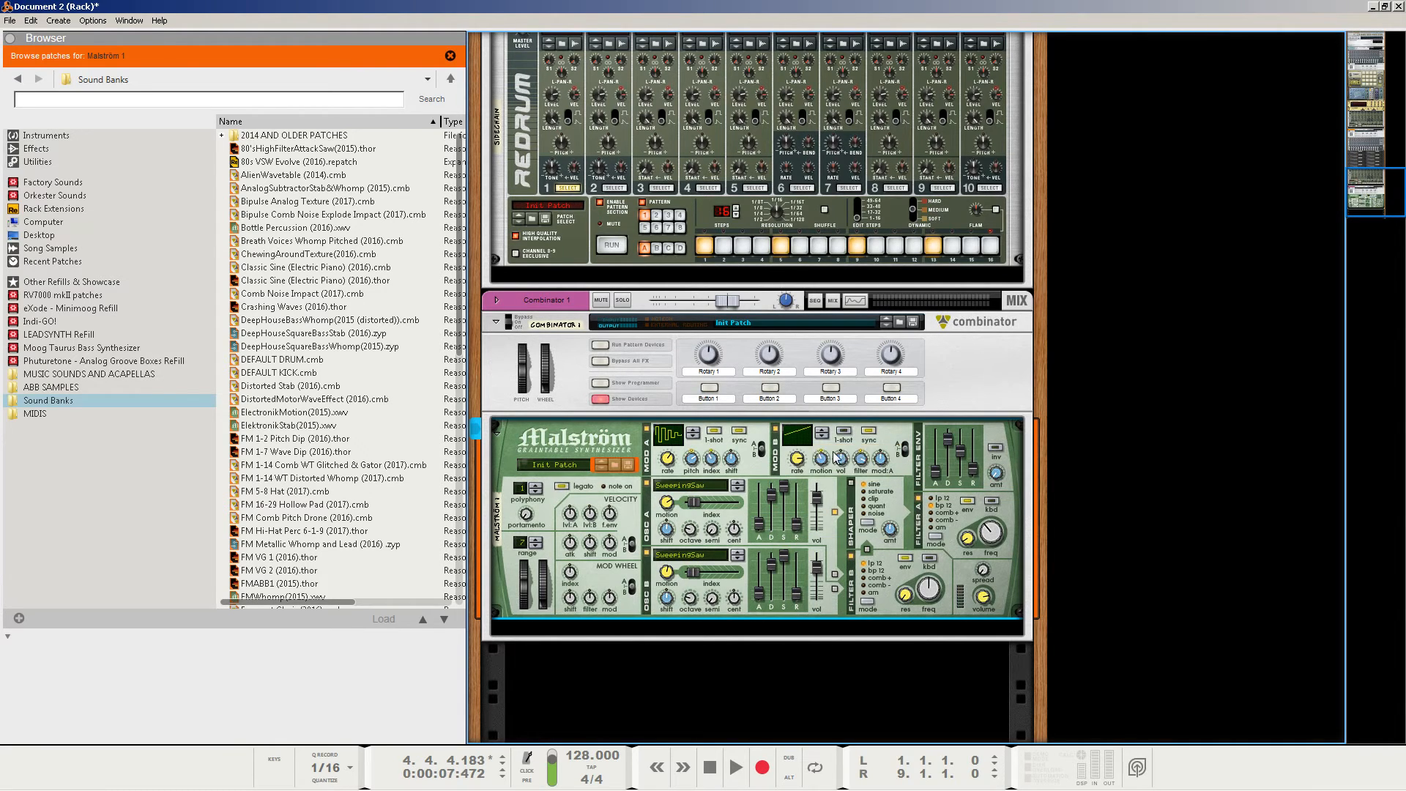
# Audition the modulated sound from the song start and stop playback.
pyautogui.click(709, 765)
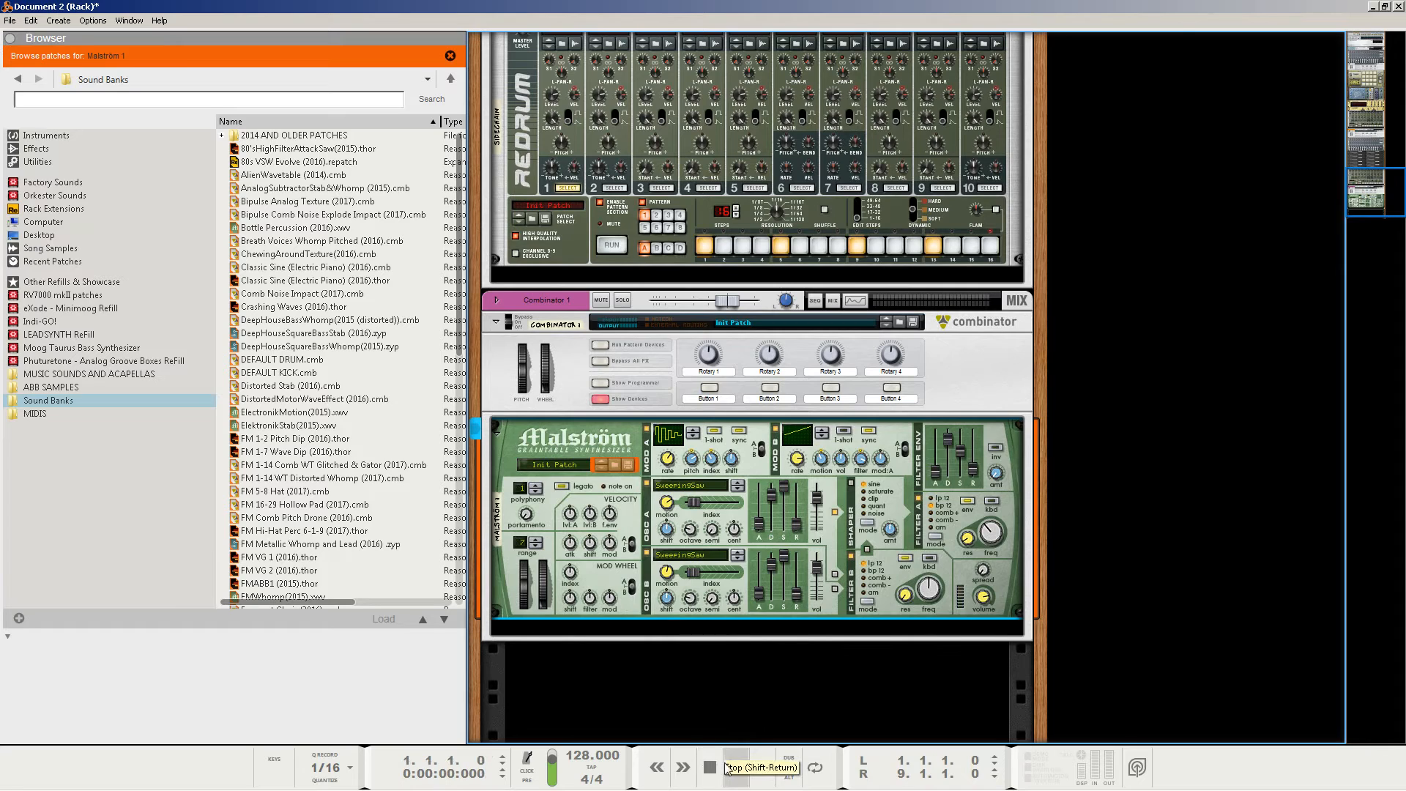
pyautogui.click(723, 766)
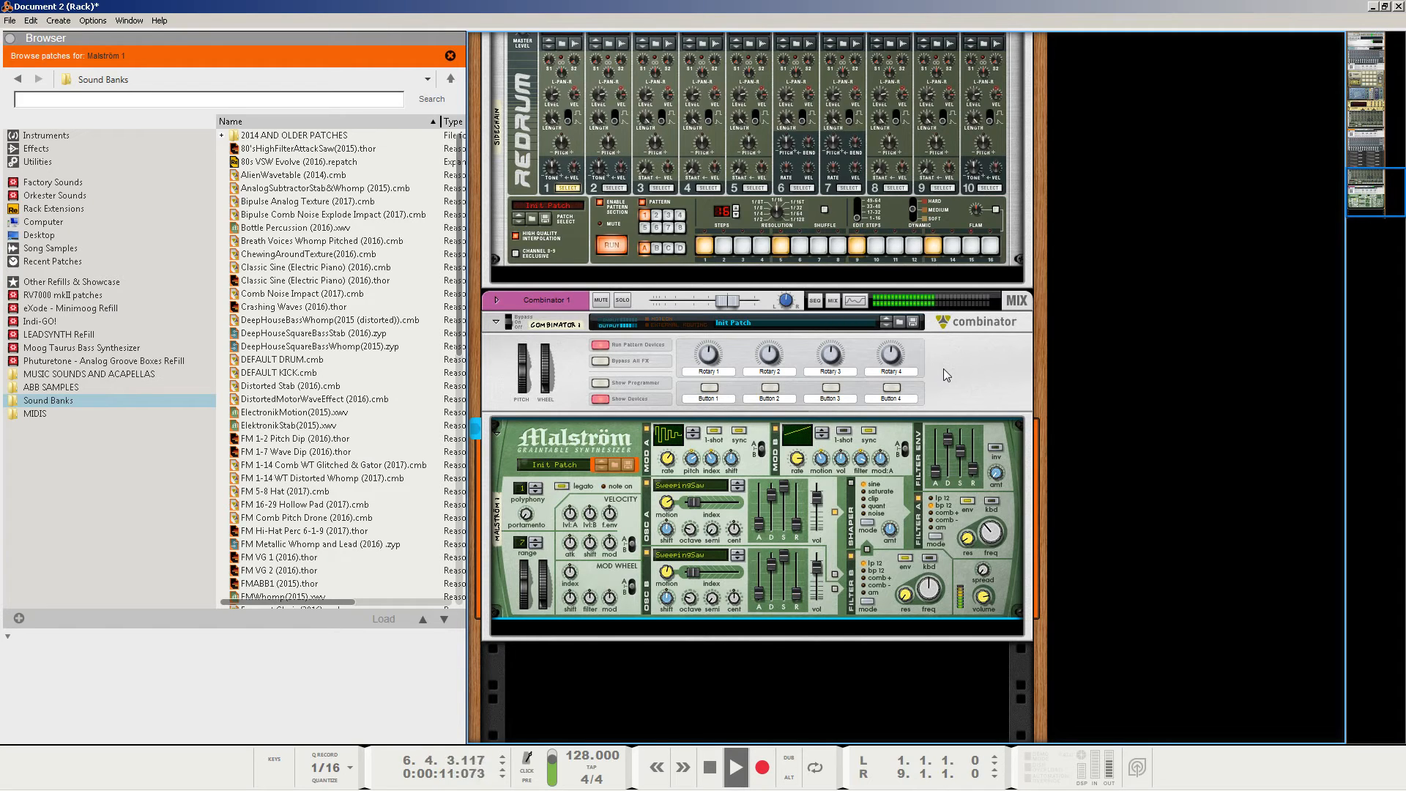
pyautogui.press('space')
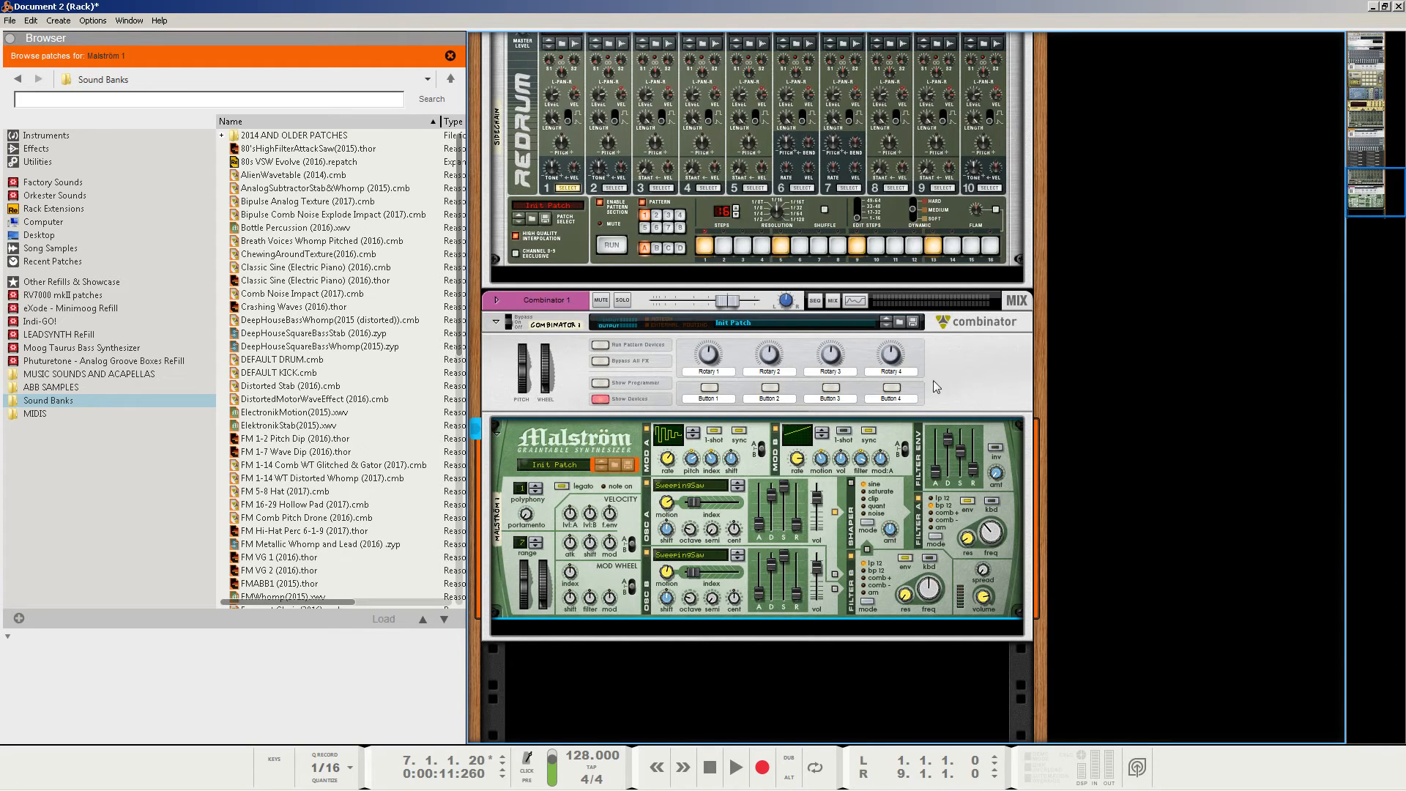
# Add a Scream 4 Distortion effect after the Malström inside the Combinator.
pyautogui.scroll(-1, 843, 454)
pyautogui.click(578, 589)
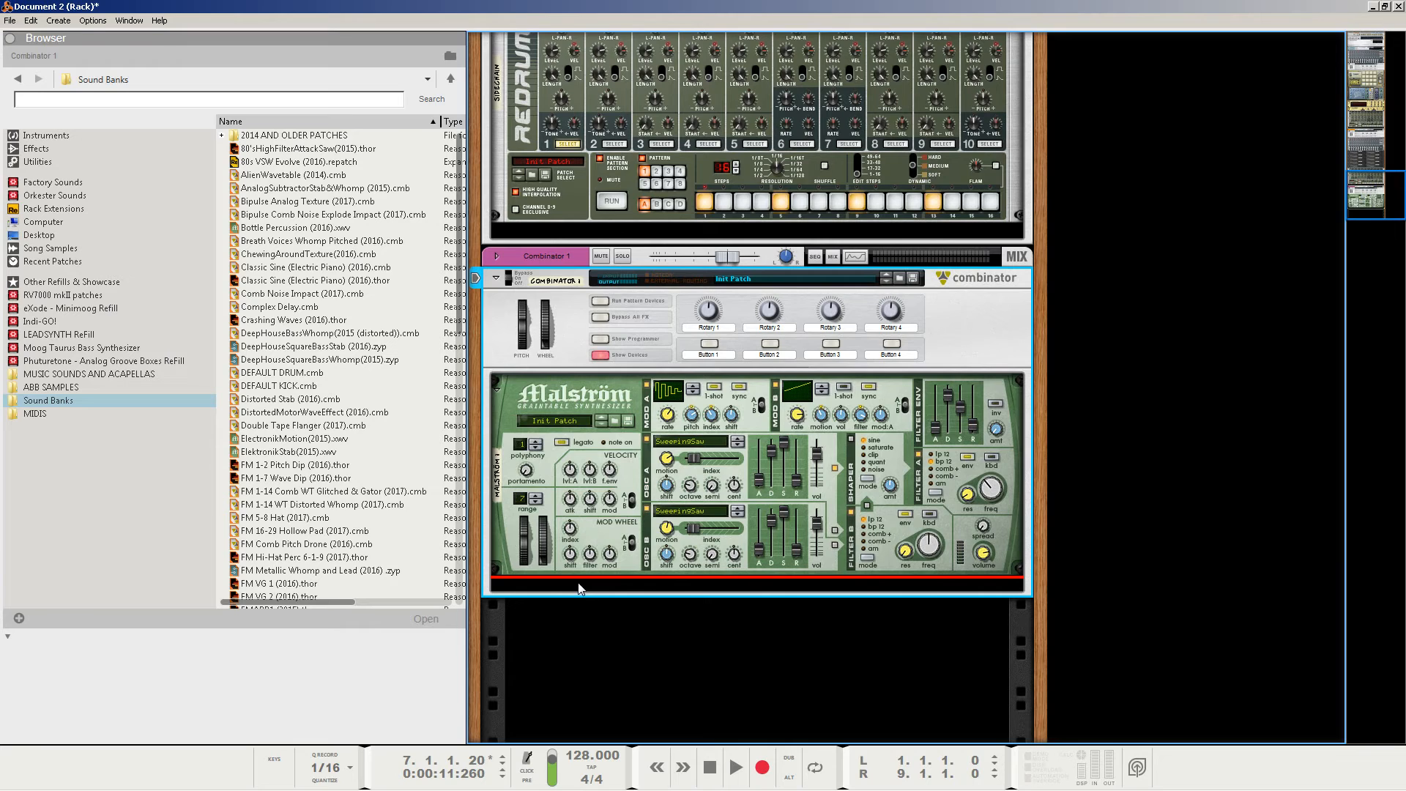
pyautogui.click(592, 520)
pyautogui.rightClick(592, 519)
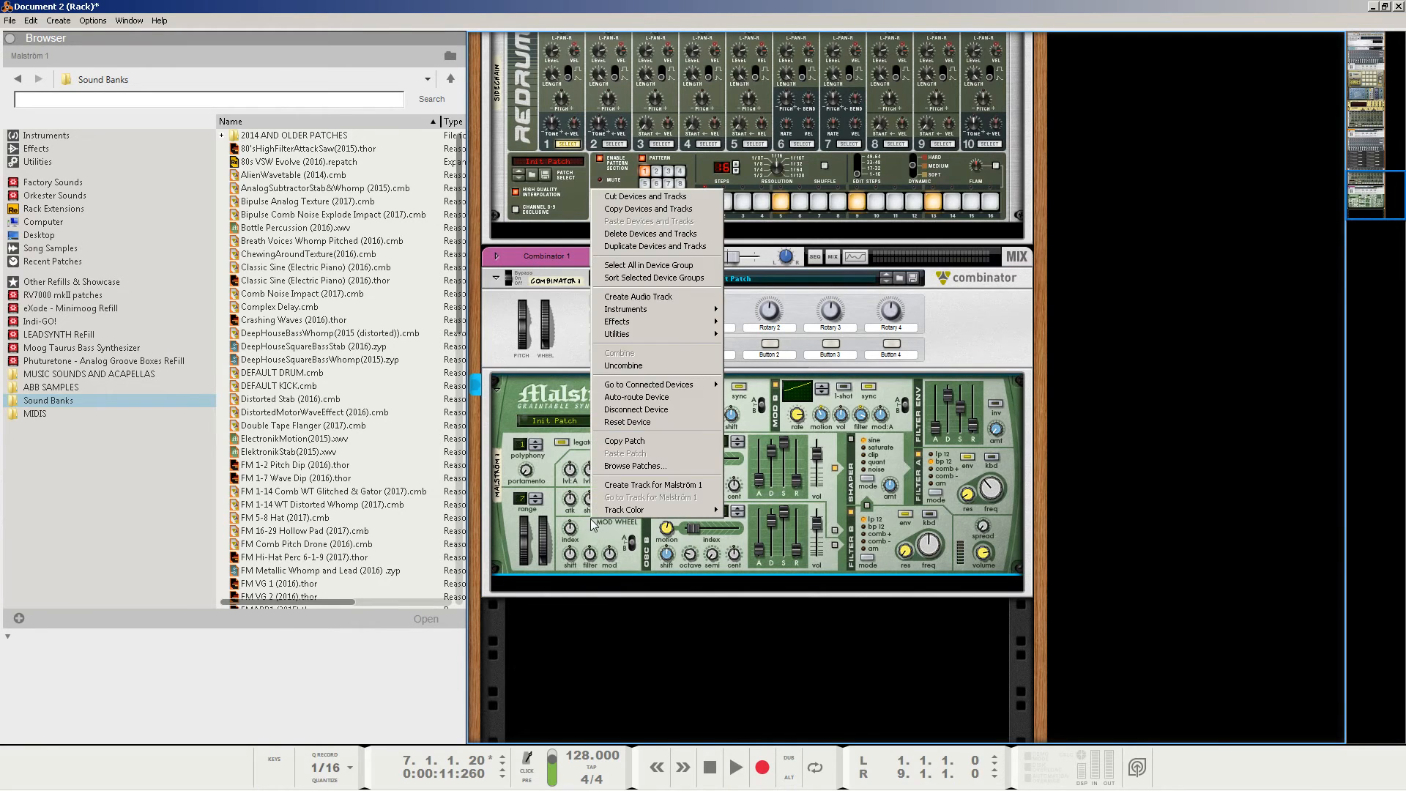
pyautogui.moveTo(634, 324)
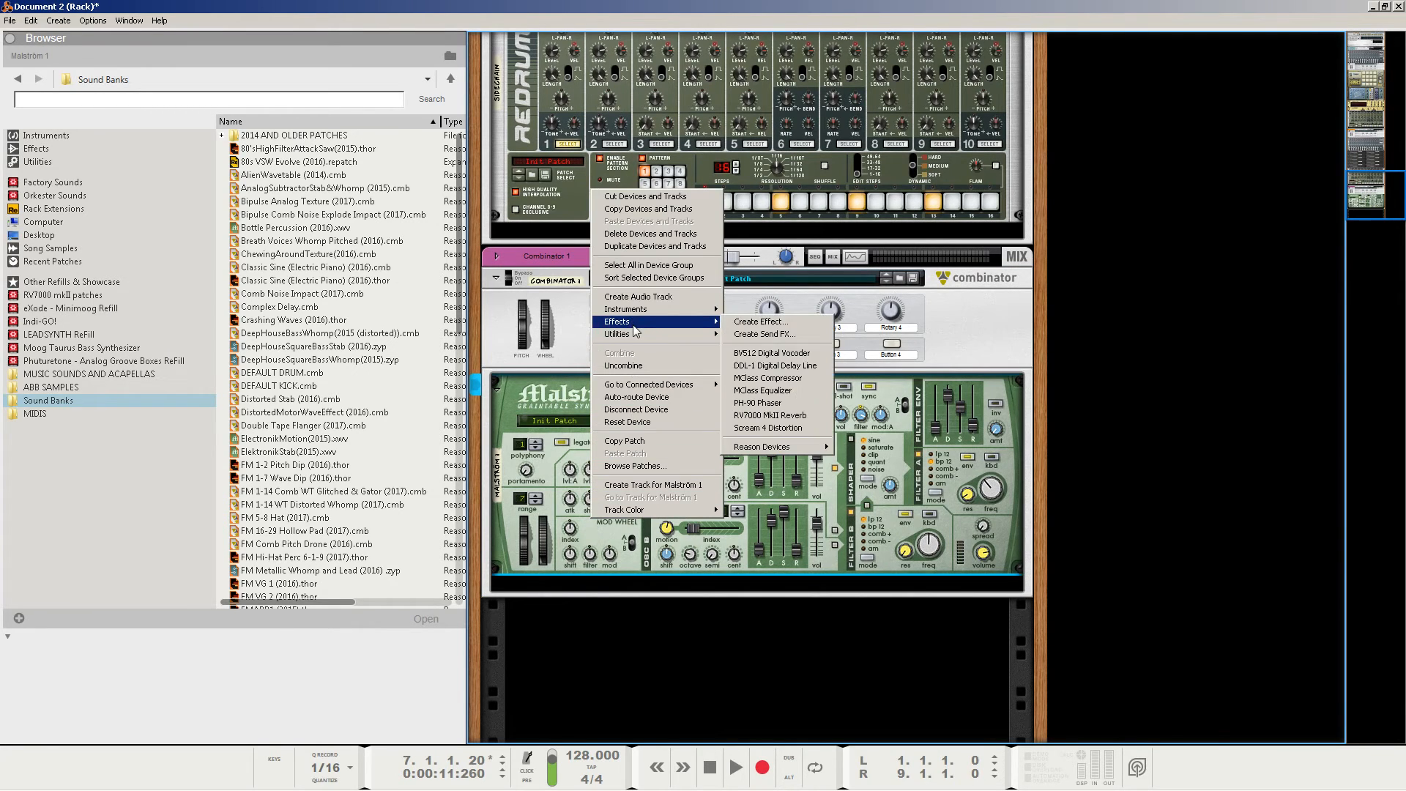
pyautogui.click(761, 431)
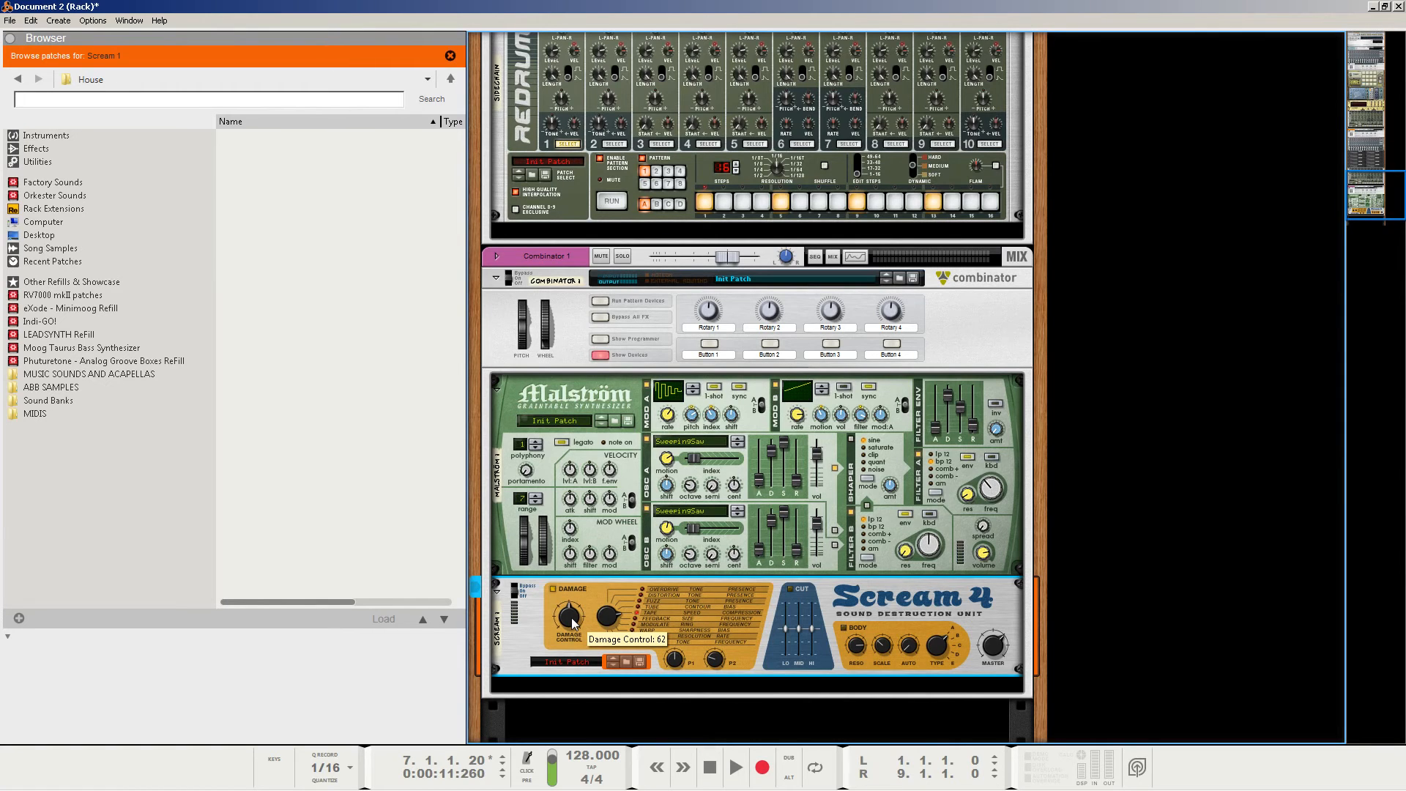
# Lower the Scream 4's damage control and parameter 1, and set parameter 2 to 12.
pyautogui.moveTo(573, 621); pyautogui.dragTo(563, 664)
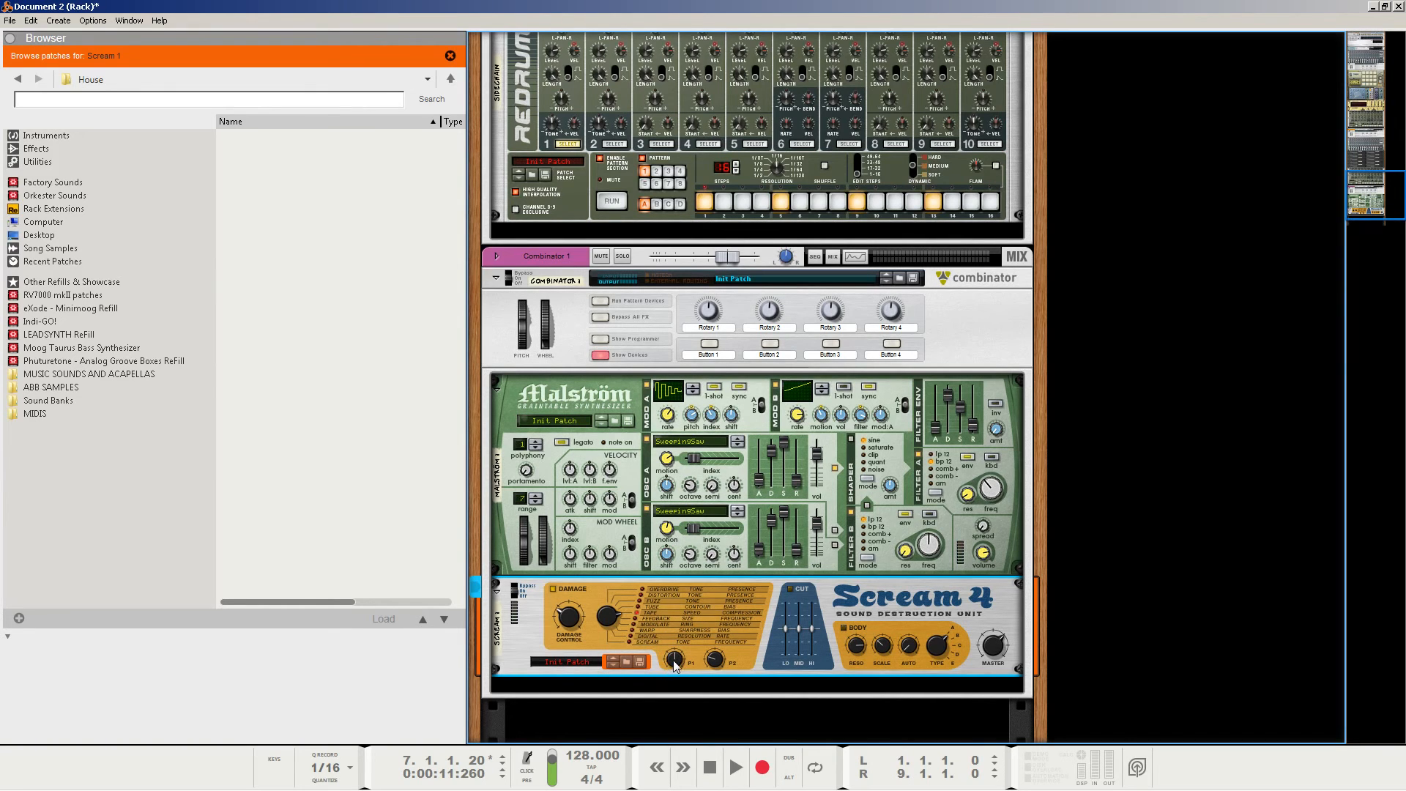
pyautogui.moveTo(676, 663)
pyautogui.moveTo(676, 663); pyautogui.dragTo(665, 707)
pyautogui.moveTo(717, 661); pyautogui.dragTo(716, 689)
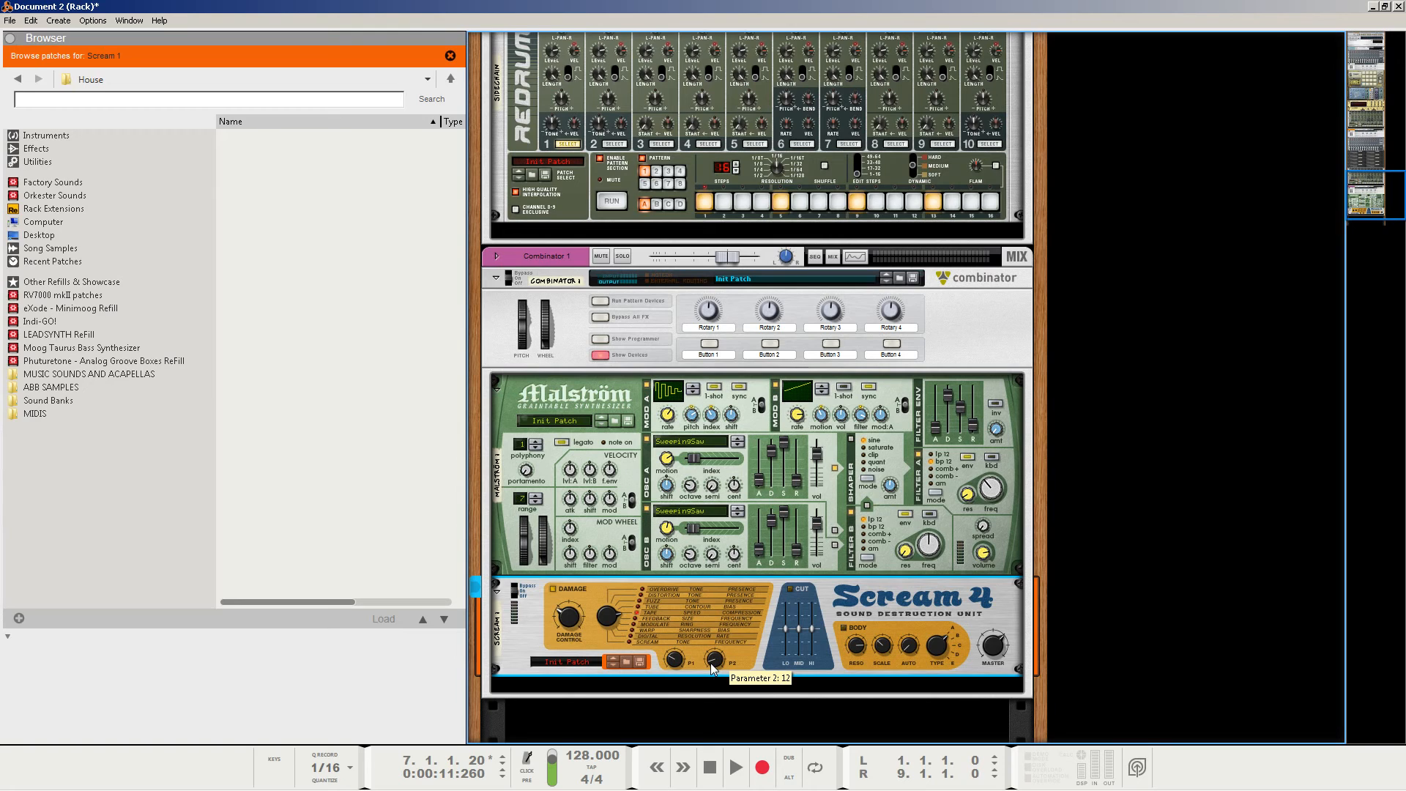
# Add an RV7000 MkII Reverb after the Scream 4 and unfold its remote programmer.
pyautogui.rightClick(519, 649)
pyautogui.moveTo(592, 461)
pyautogui.click(696, 548)
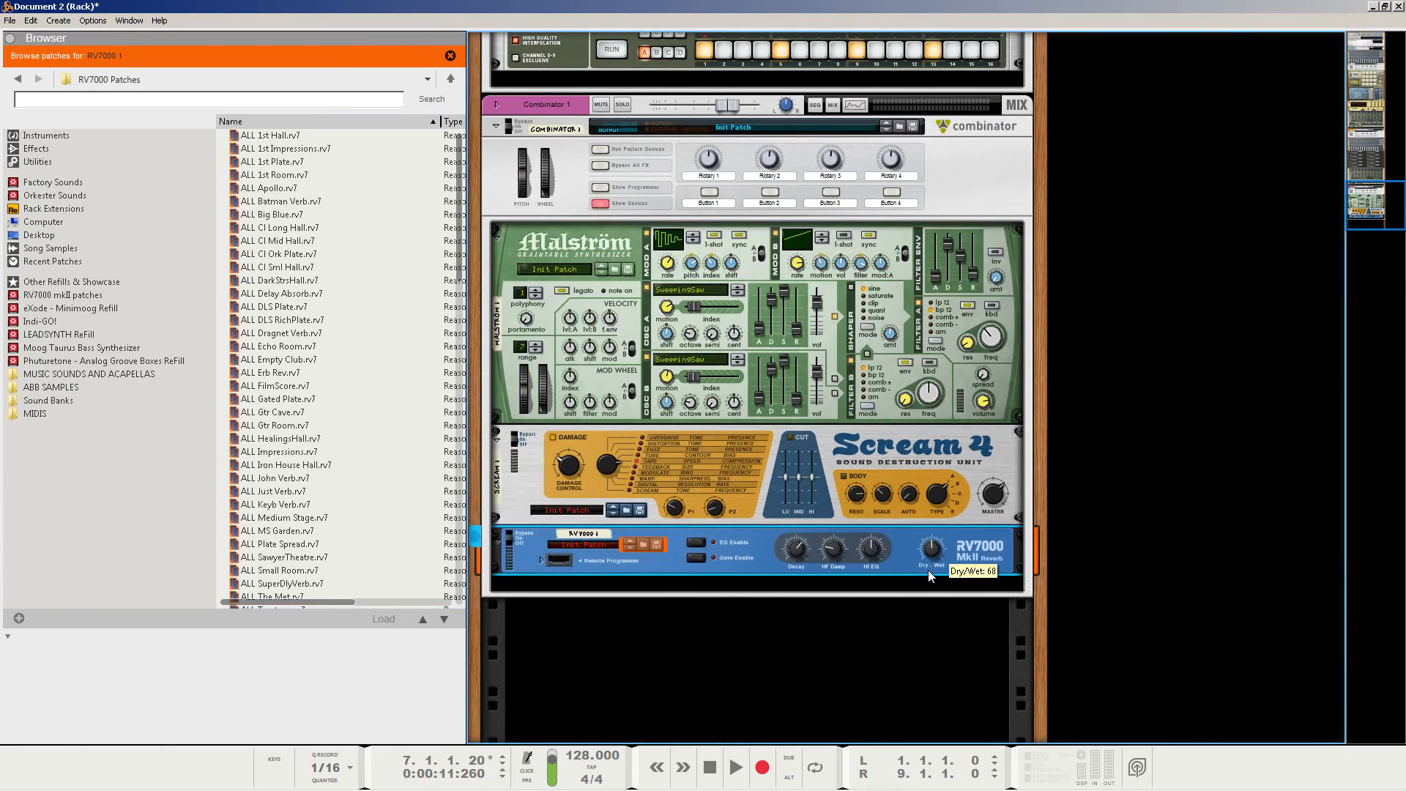
pyautogui.click(541, 560)
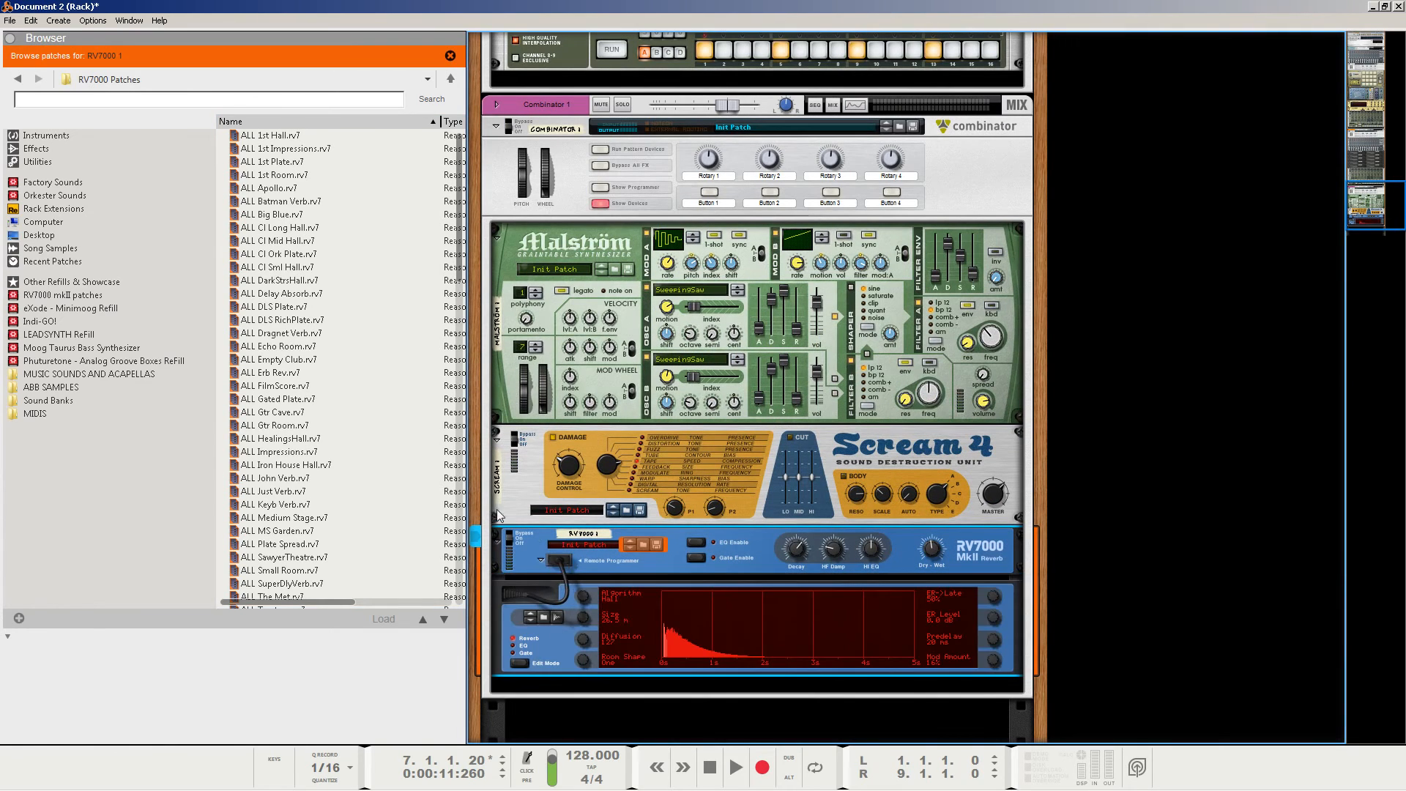
# Set the RV7000 reverb's dry/wet mix to 30.
pyautogui.rightClick(538, 553)
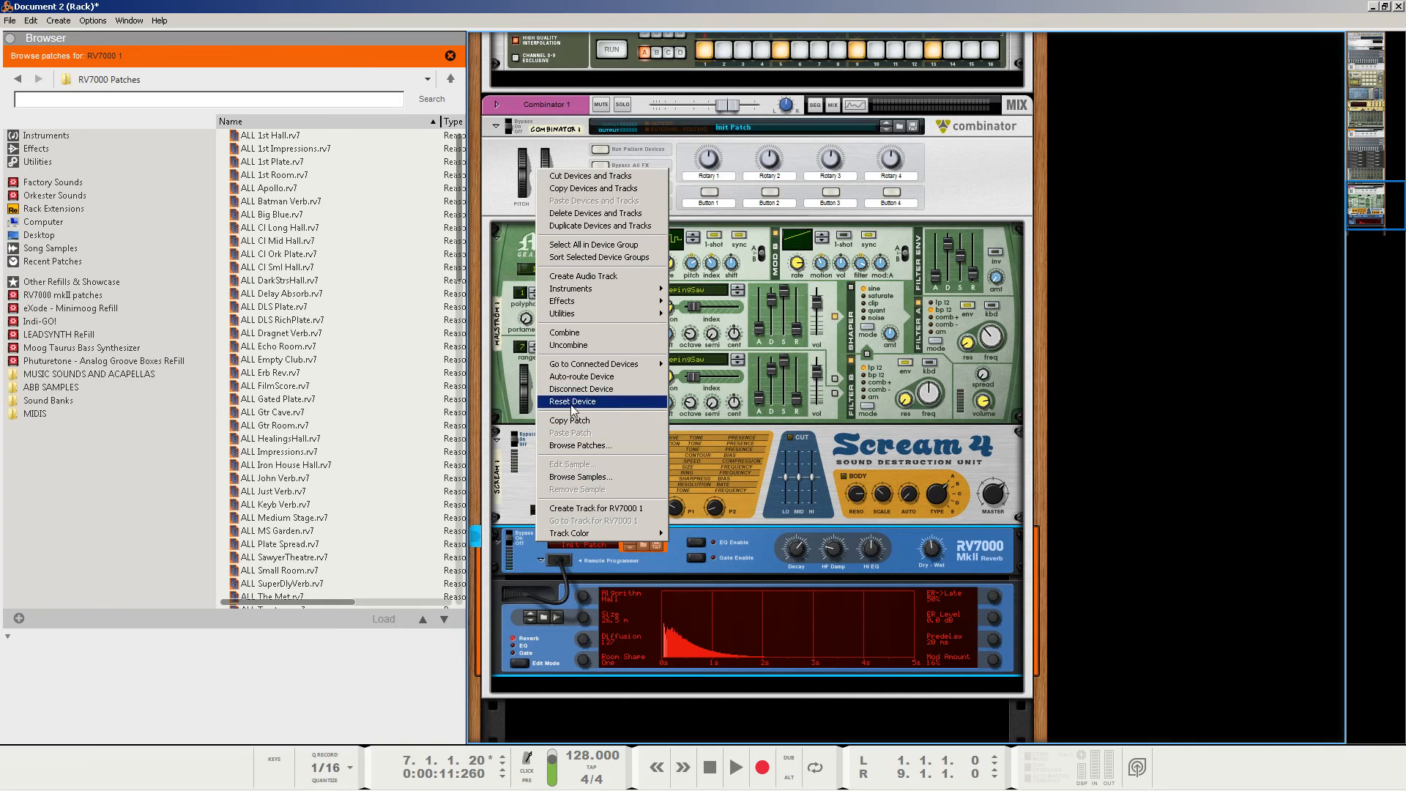
pyautogui.click(520, 558)
pyautogui.moveTo(930, 546); pyautogui.dragTo(931, 559)
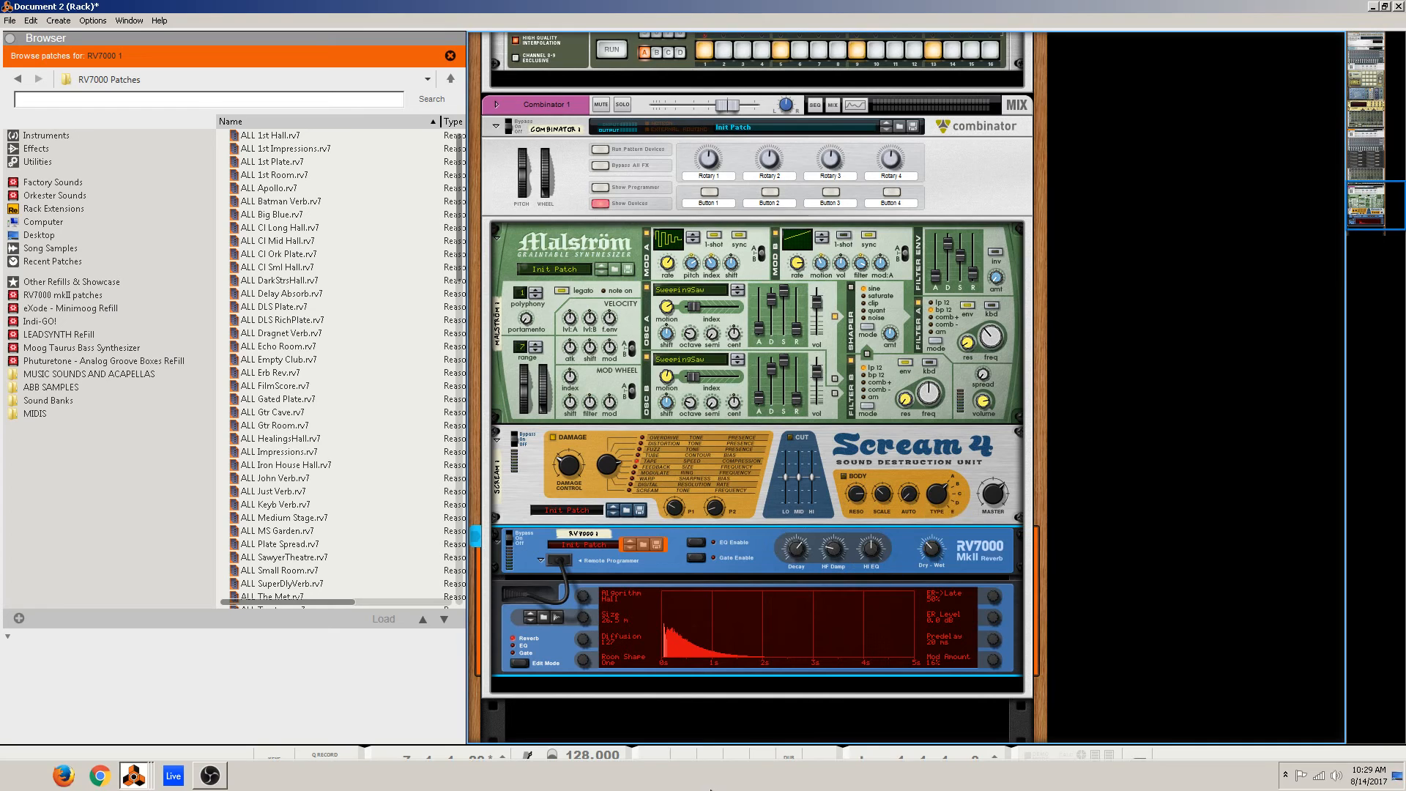
# Play the pattern from the song start with the effects and fine-tune the Scream 4's master level.
pyautogui.click(710, 769)
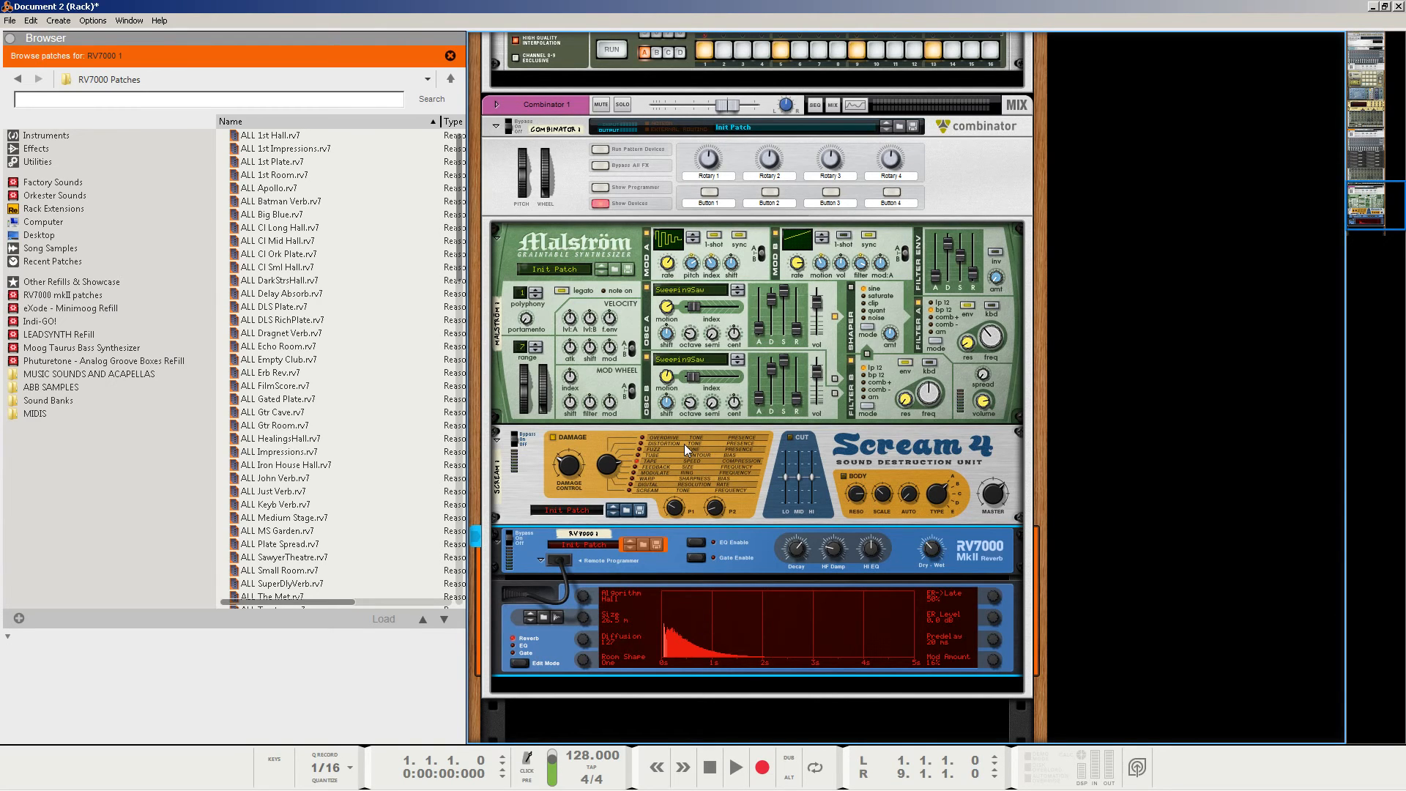
pyautogui.press('space')
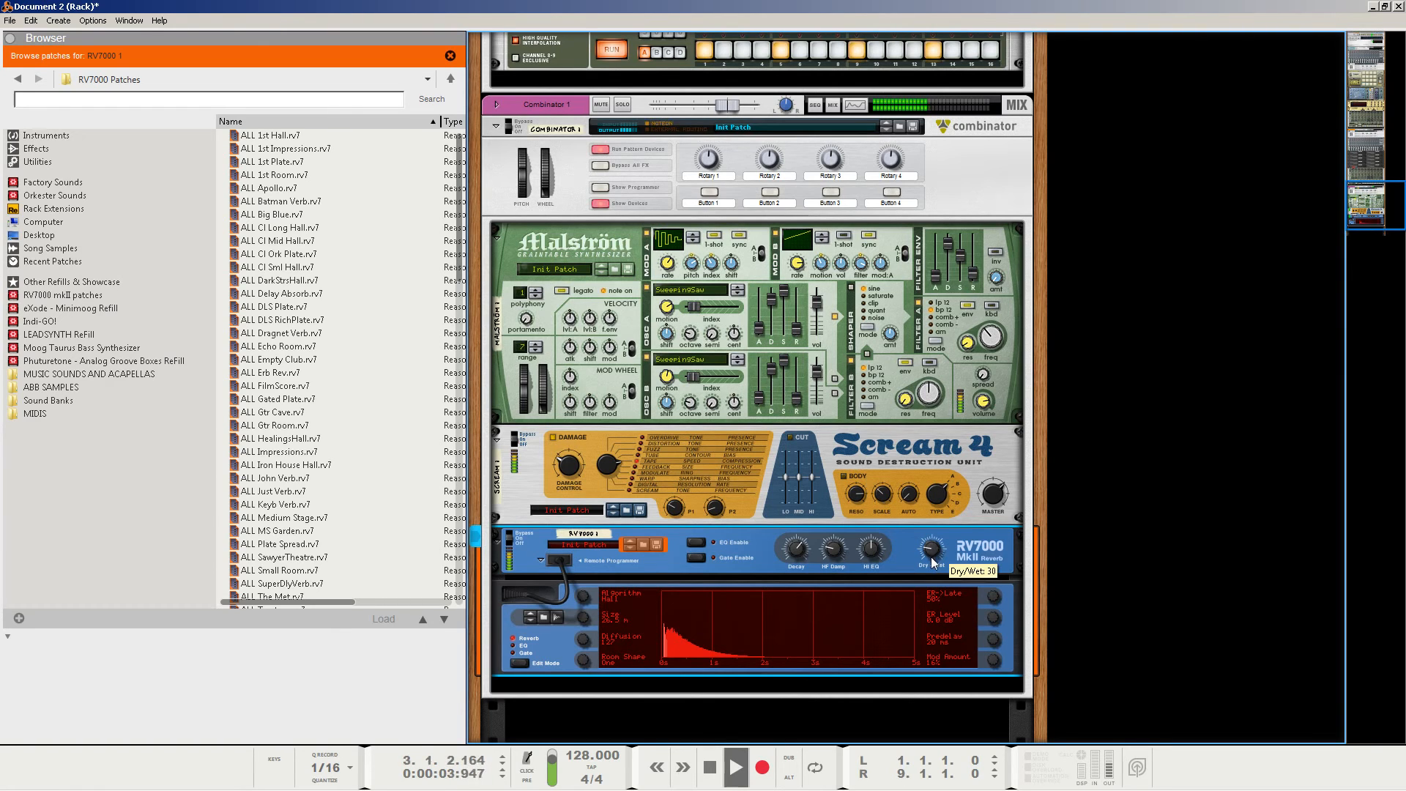
pyautogui.moveTo(990, 506); pyautogui.dragTo(994, 500)
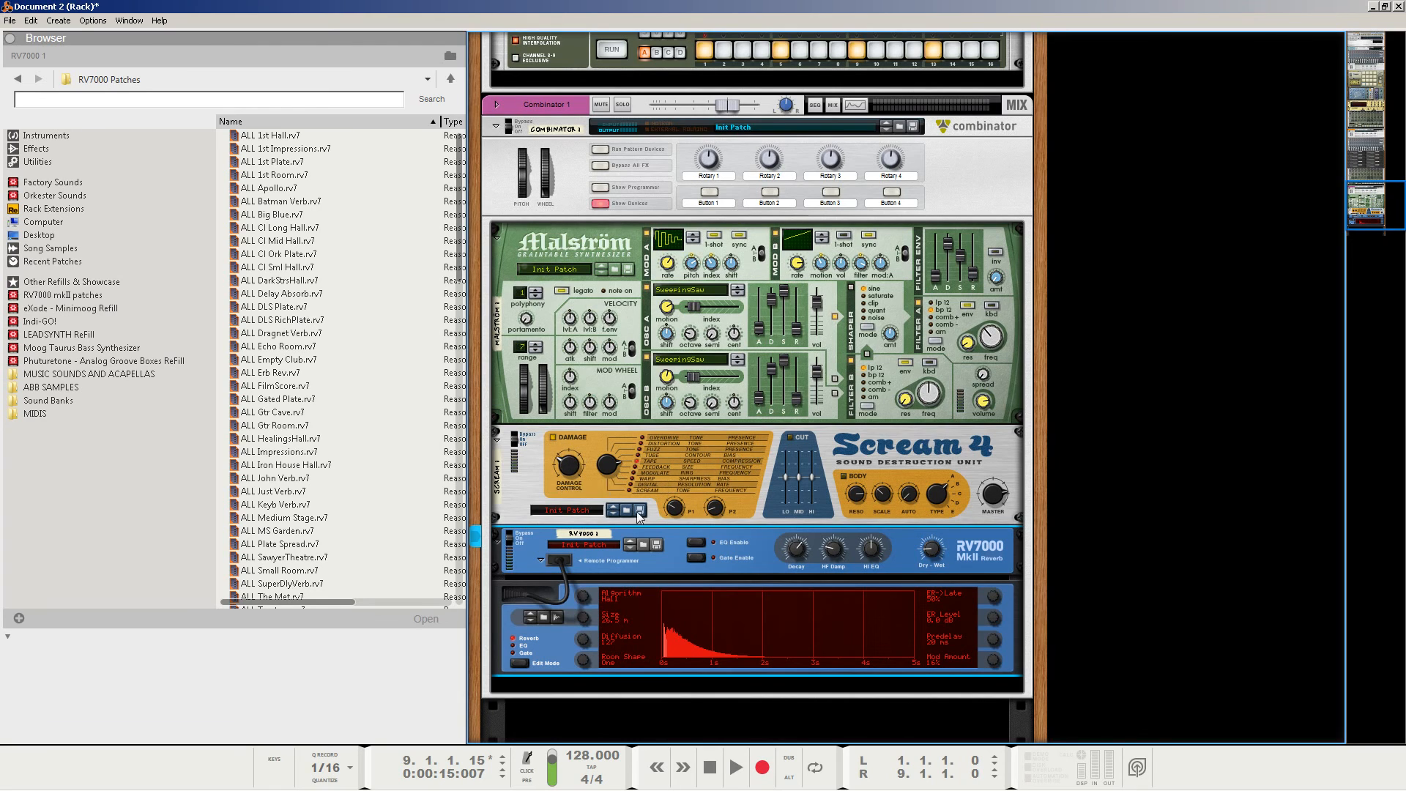
# Save the Combinator patch to the Desktop as "ABB Acid Saw Tutorial".
pyautogui.click(534, 505)
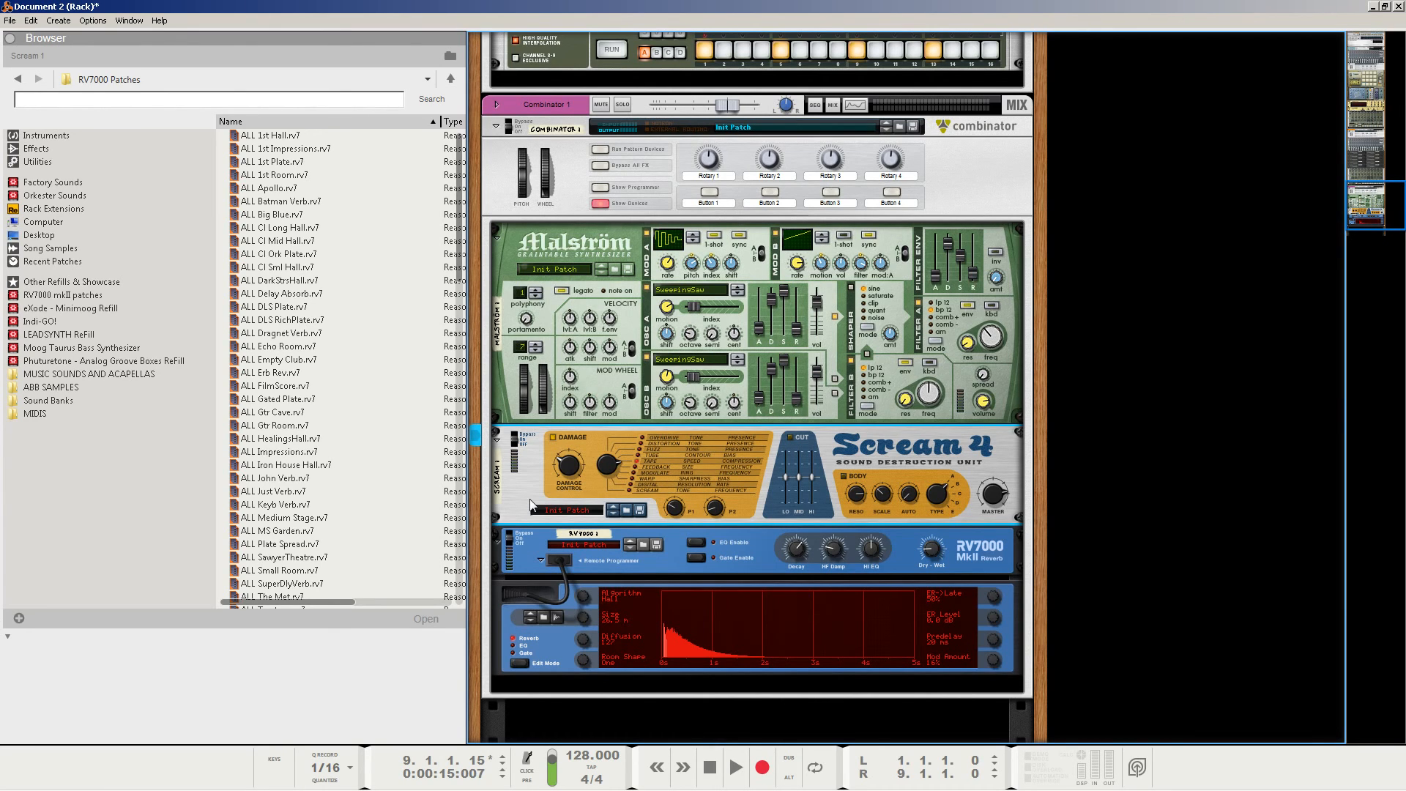
pyautogui.click(913, 127)
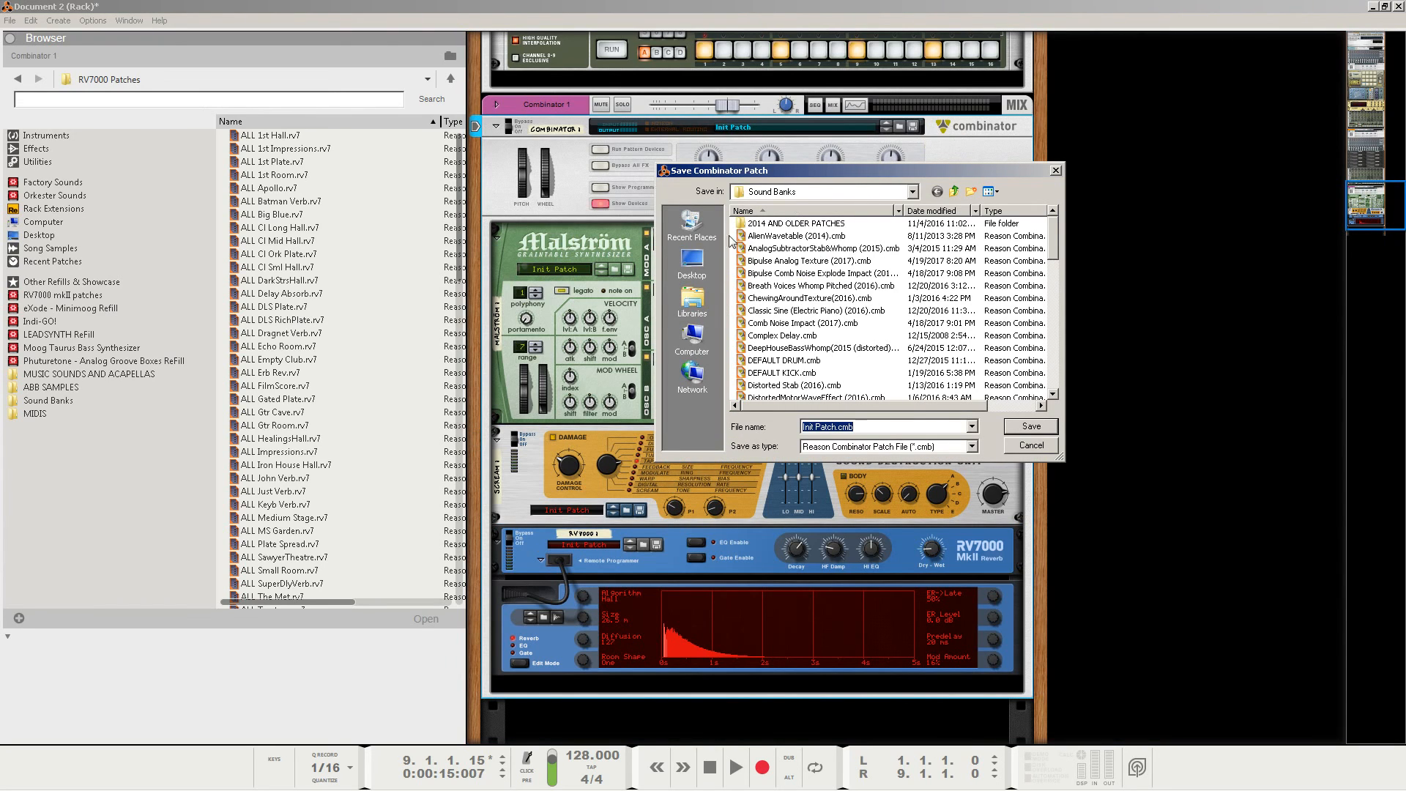
pyautogui.click(693, 262)
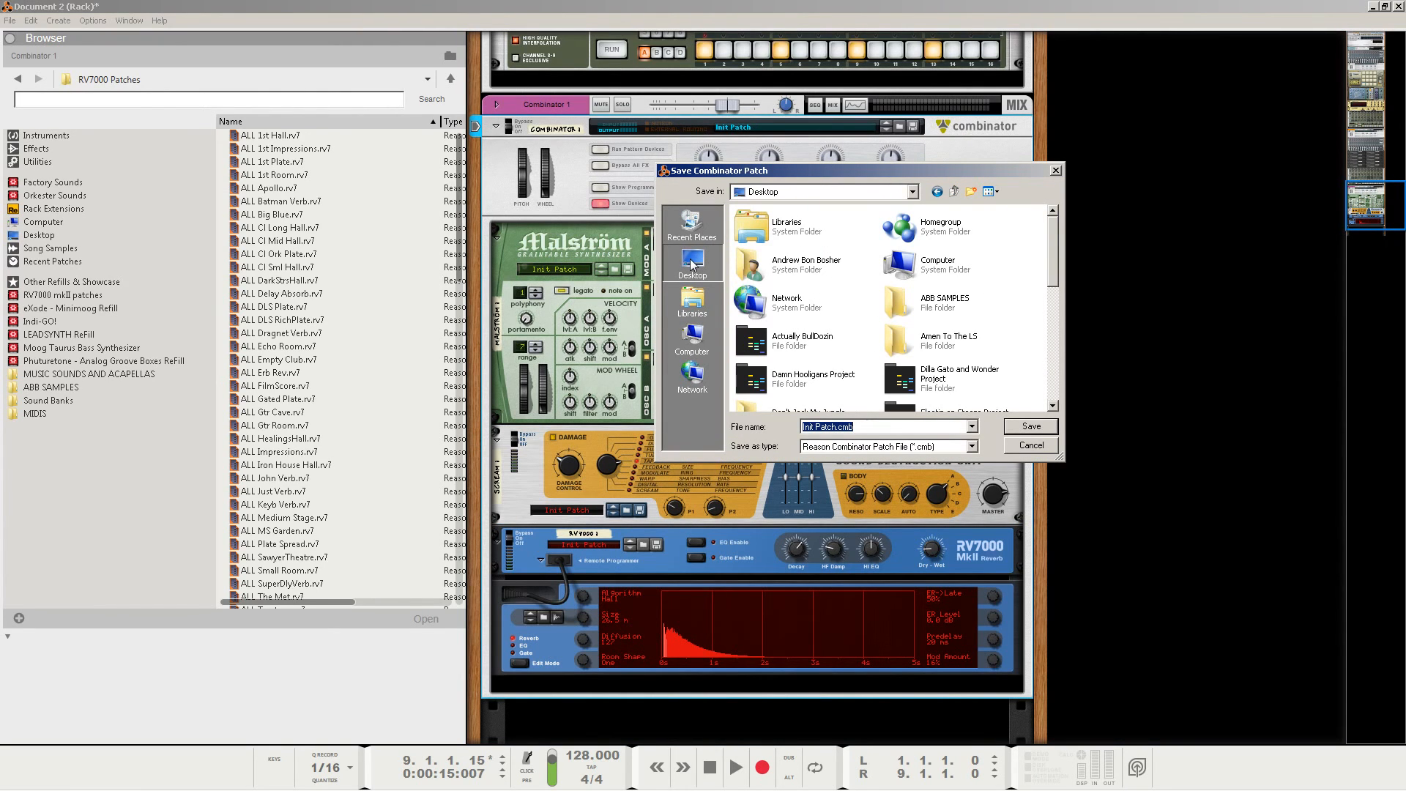
pyautogui.write('ABB Acid Saw Tutorial')
pyautogui.press('Return')
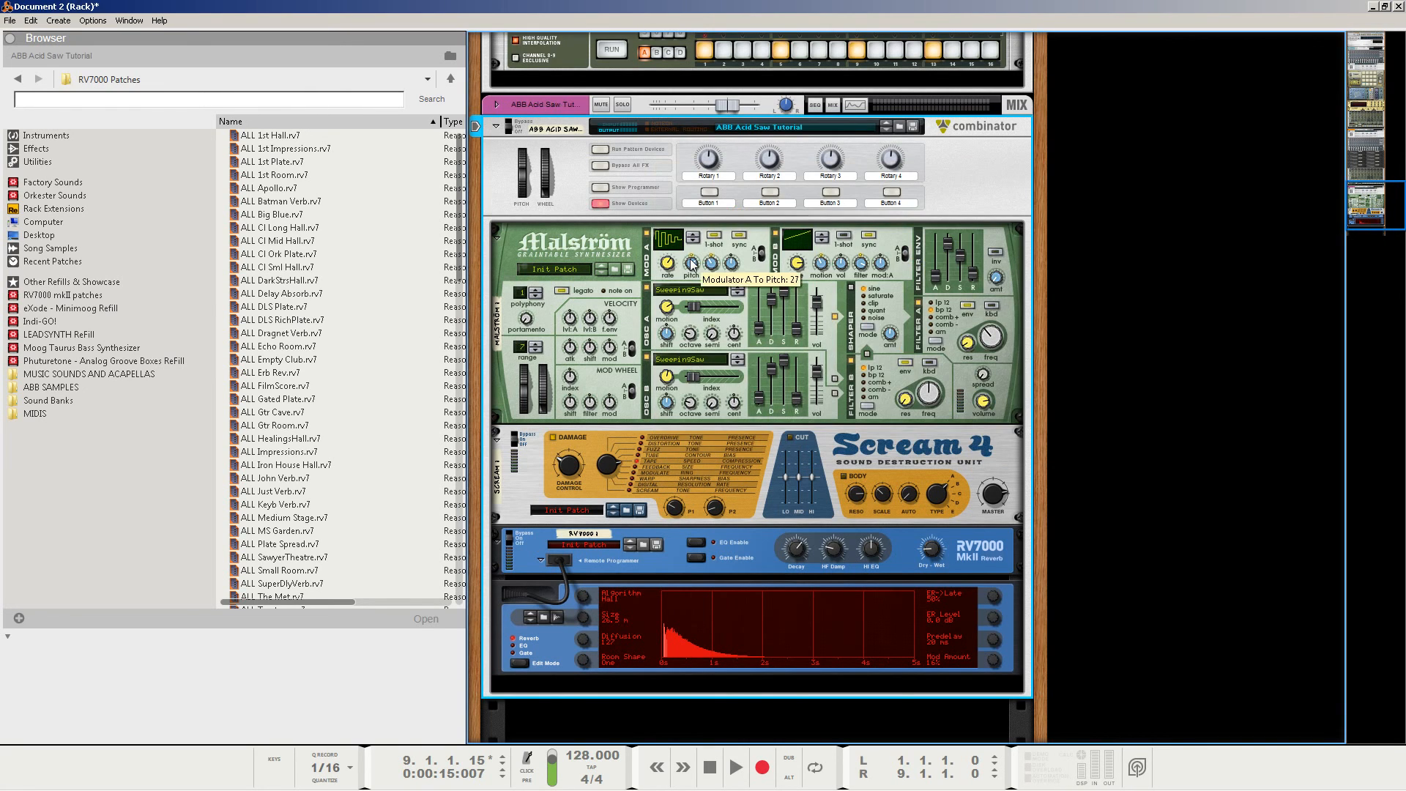